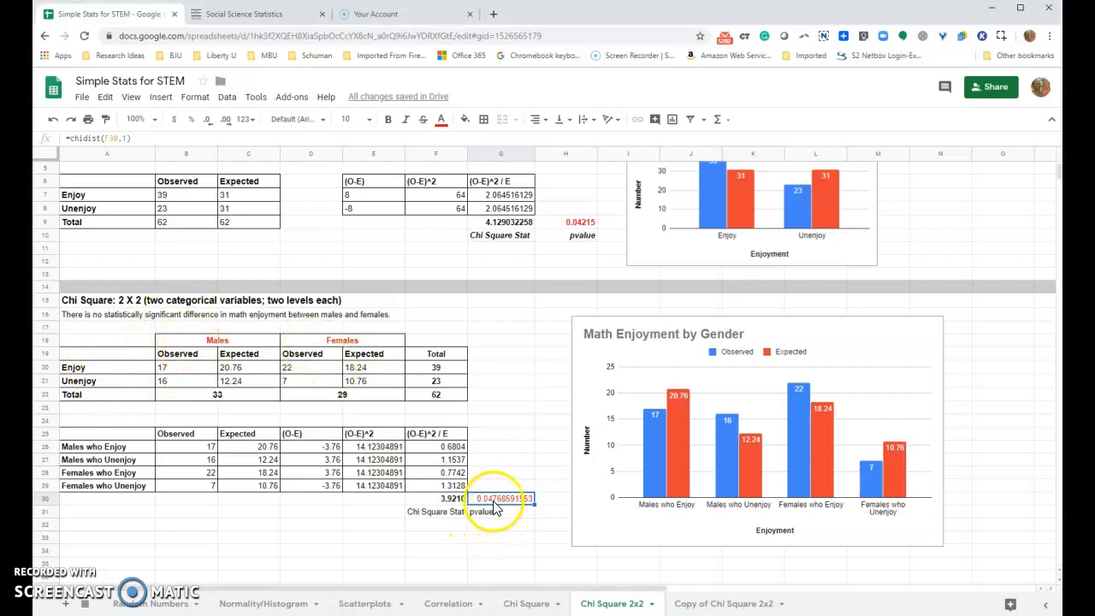
Make the chi-square p-value in cell G30 bold and reduce it to five decimal places.
{"action": "left_click", "coordinate": [388, 119]}
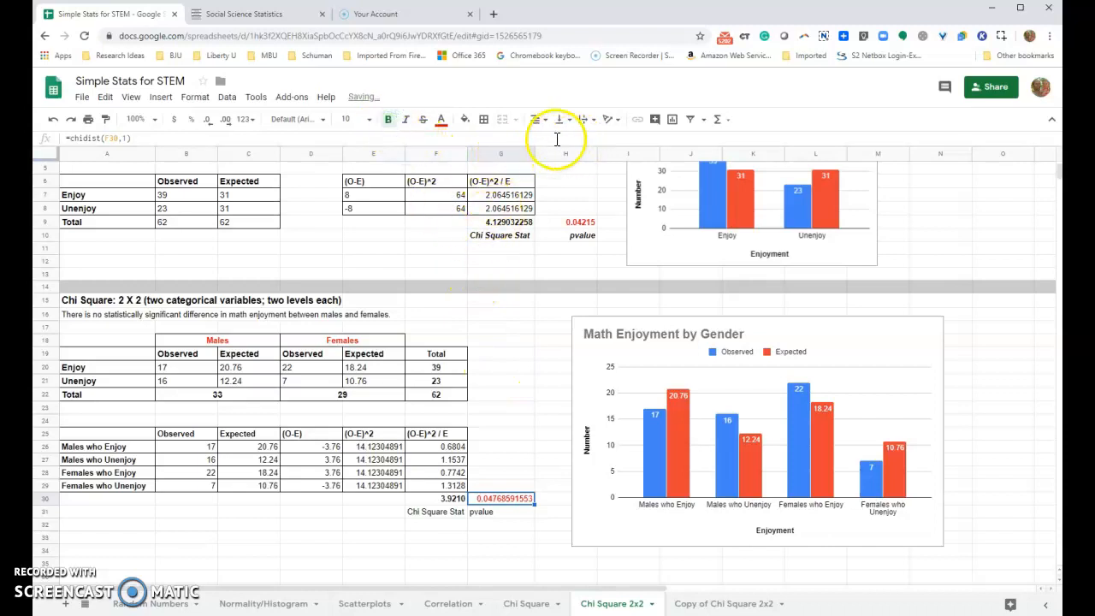
{"action": "left_click", "coordinate": [209, 124]}
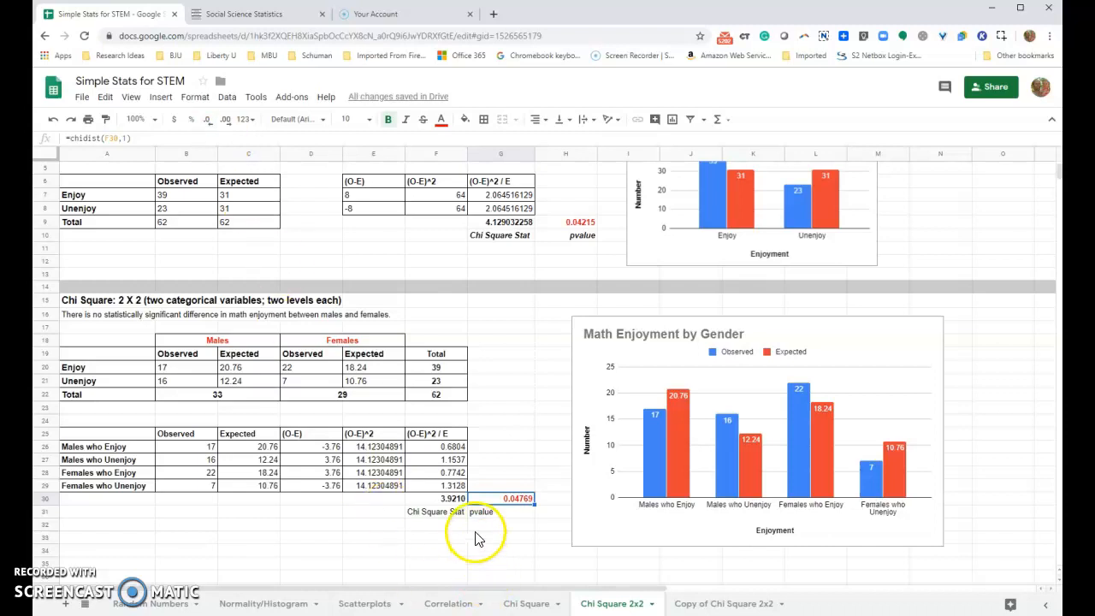
Format the "Chi Square Stat" and "pvalue" labels in row 31 as bold italic, and right-align the "pvalue" label.
{"action": "left_click", "coordinate": [442, 513]}
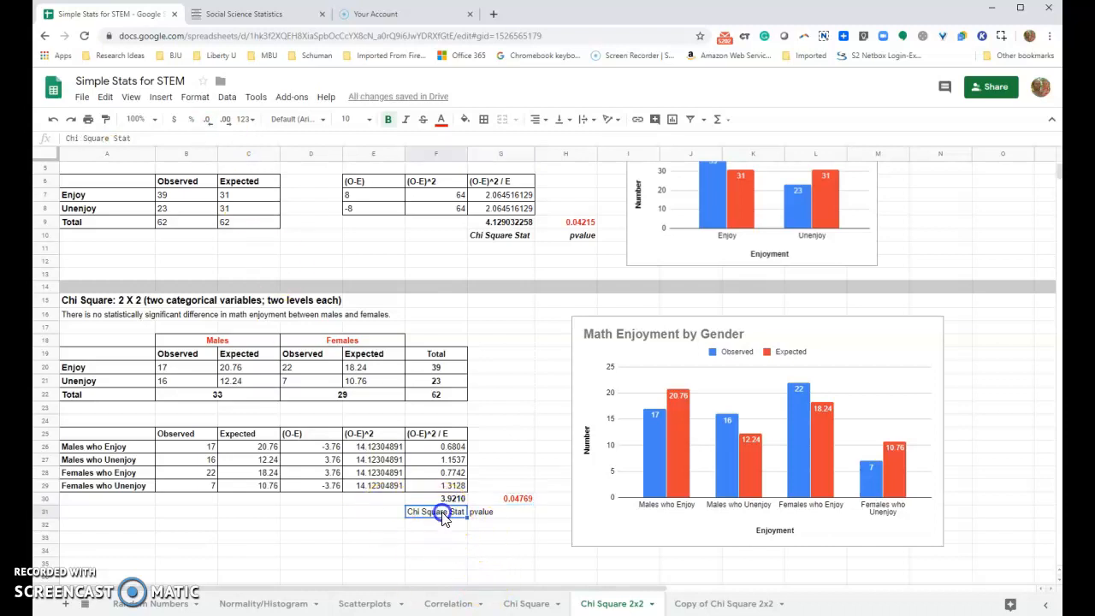
{"action": "left_click", "coordinate": [388, 121]}
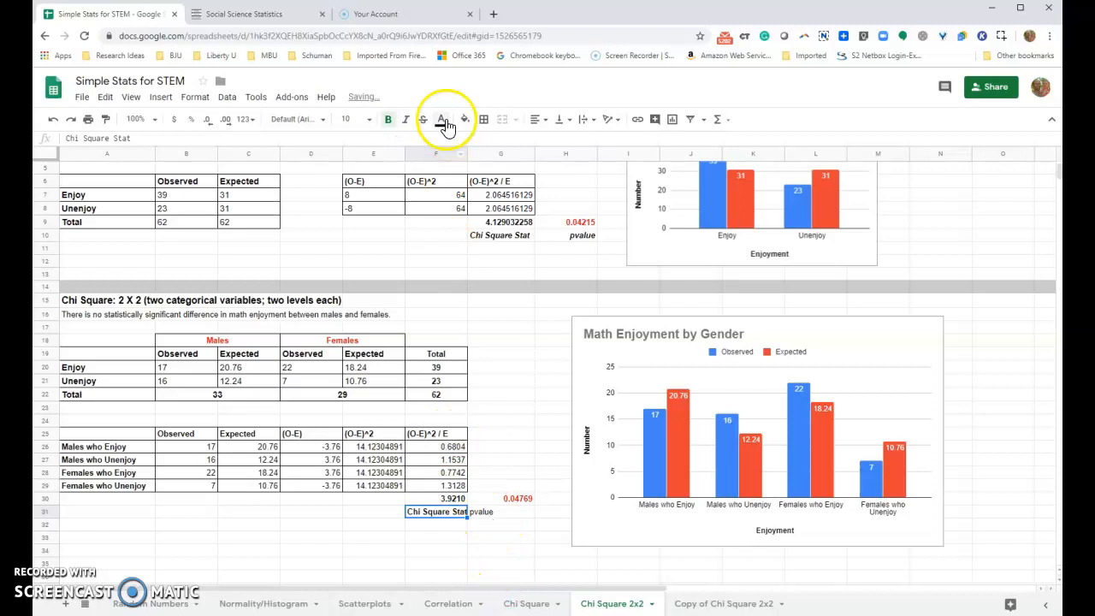
{"action": "left_click", "coordinate": [406, 120]}
{"action": "left_click", "coordinate": [488, 511]}
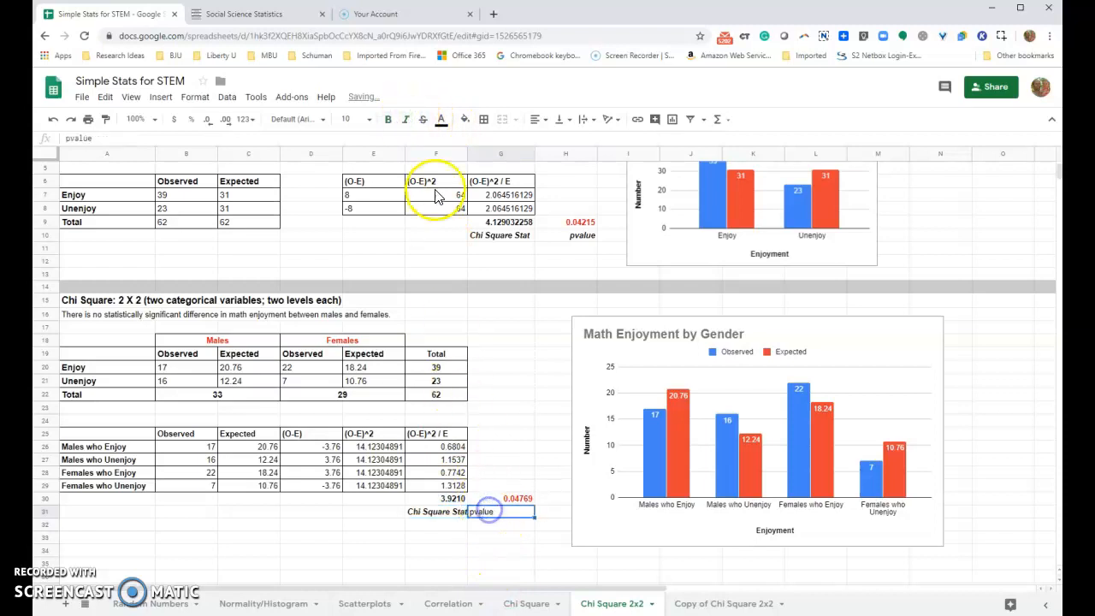
{"action": "left_click", "coordinate": [406, 121]}
{"action": "left_click", "coordinate": [390, 119]}
{"action": "left_click", "coordinate": [537, 119]}
{"action": "left_click", "coordinate": [564, 144]}
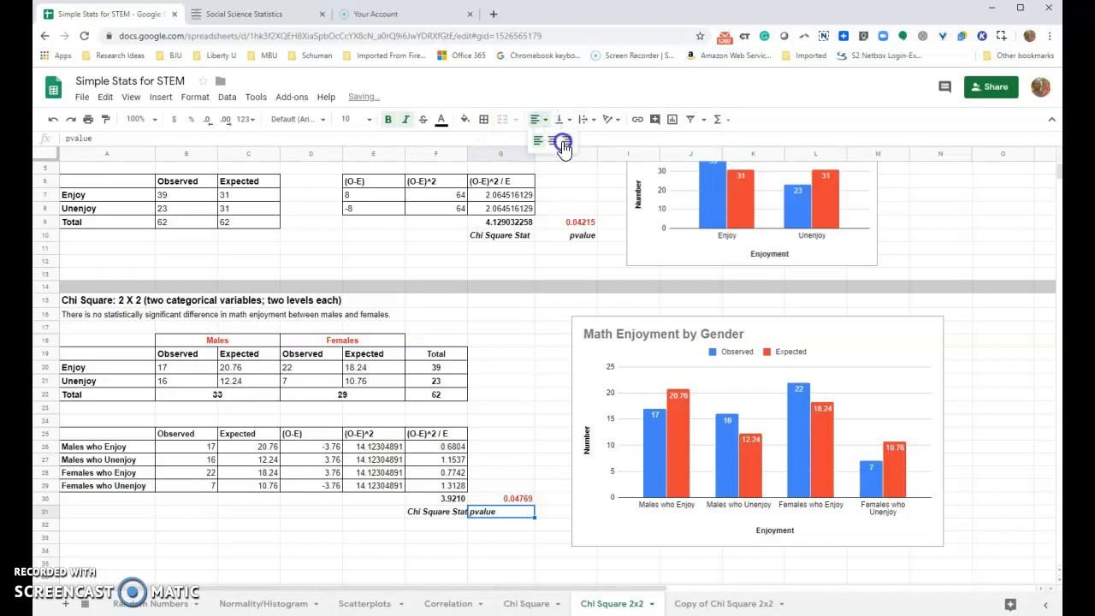
{"action": "left_click", "coordinate": [498, 524]}
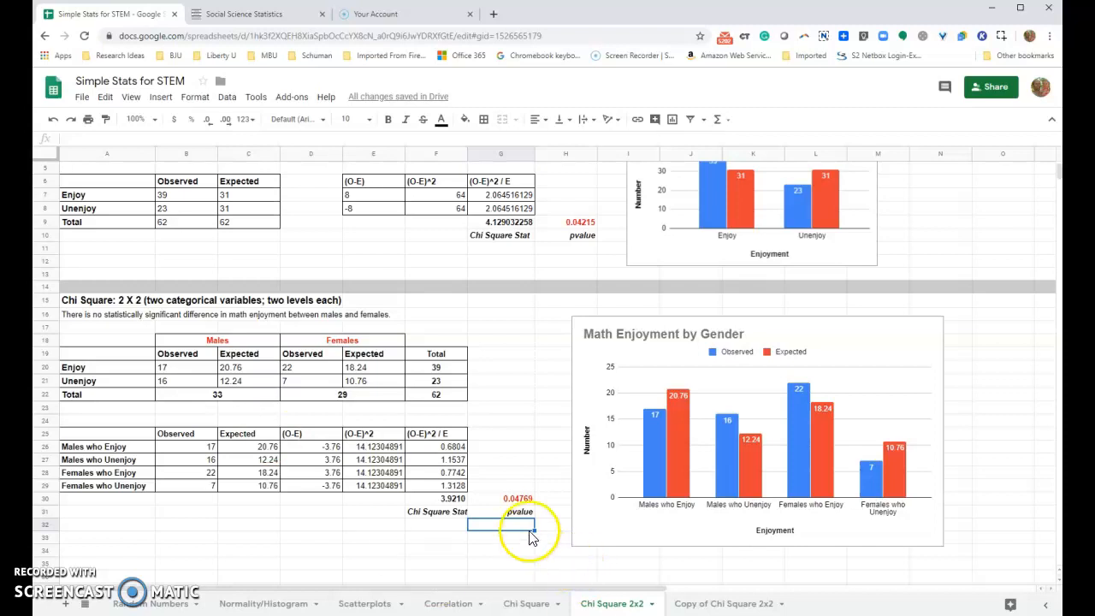
{"action": "left_click", "coordinate": [509, 499]}
{"action": "left_click", "coordinate": [456, 499]}
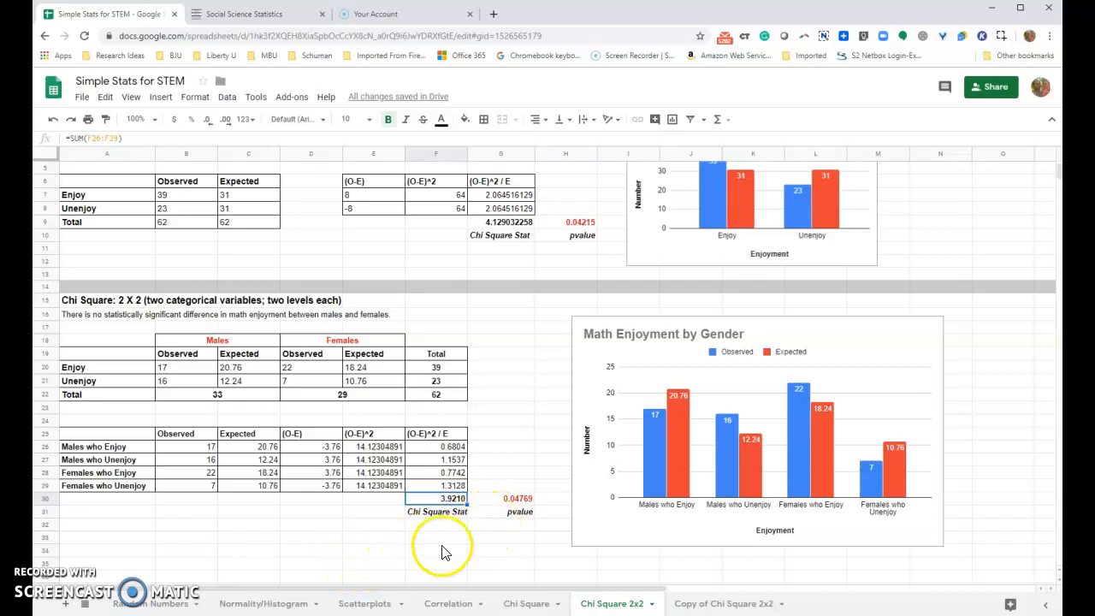
{"action": "left_click", "coordinate": [163, 553]}
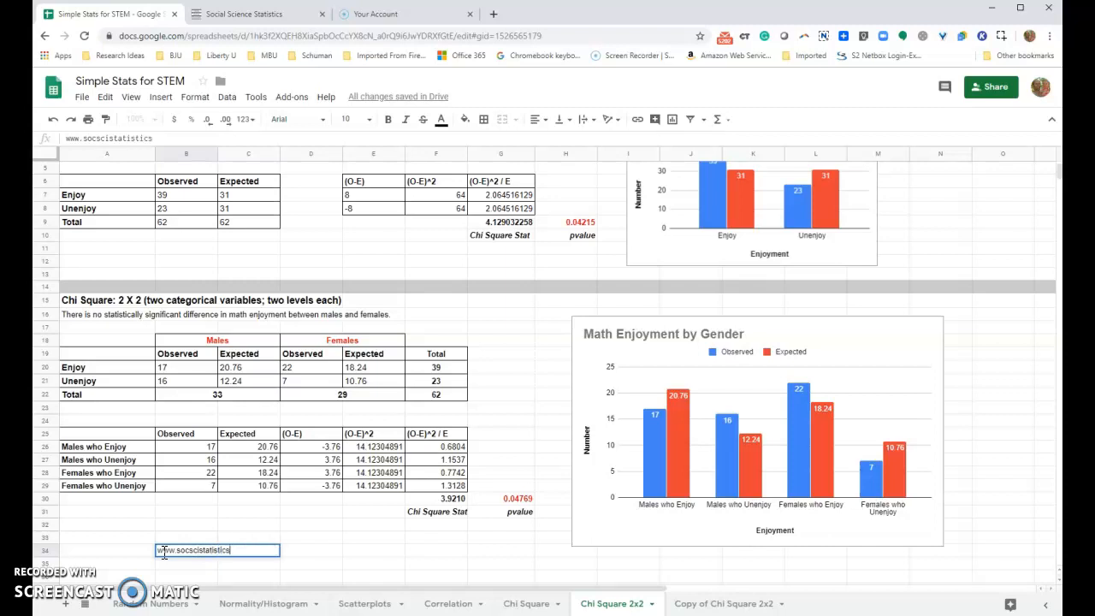
{"action": "key", "text": "Return"}
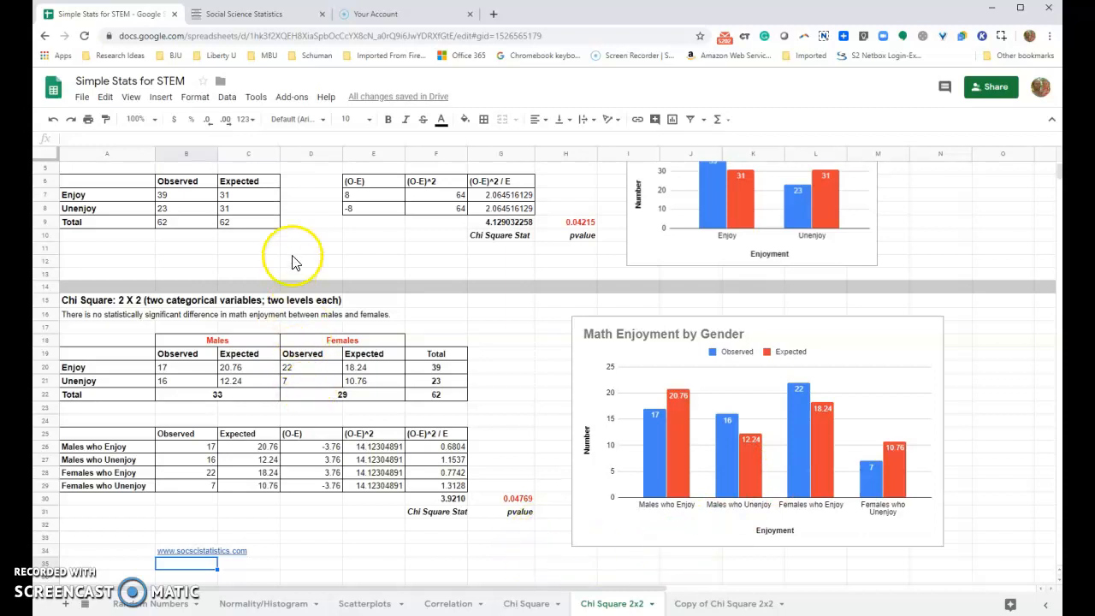
Switch to the Social Science Statistics site and open its Chi-Square Calculator for a 2 x 2 contingency table.
{"action": "left_click", "coordinate": [249, 15]}
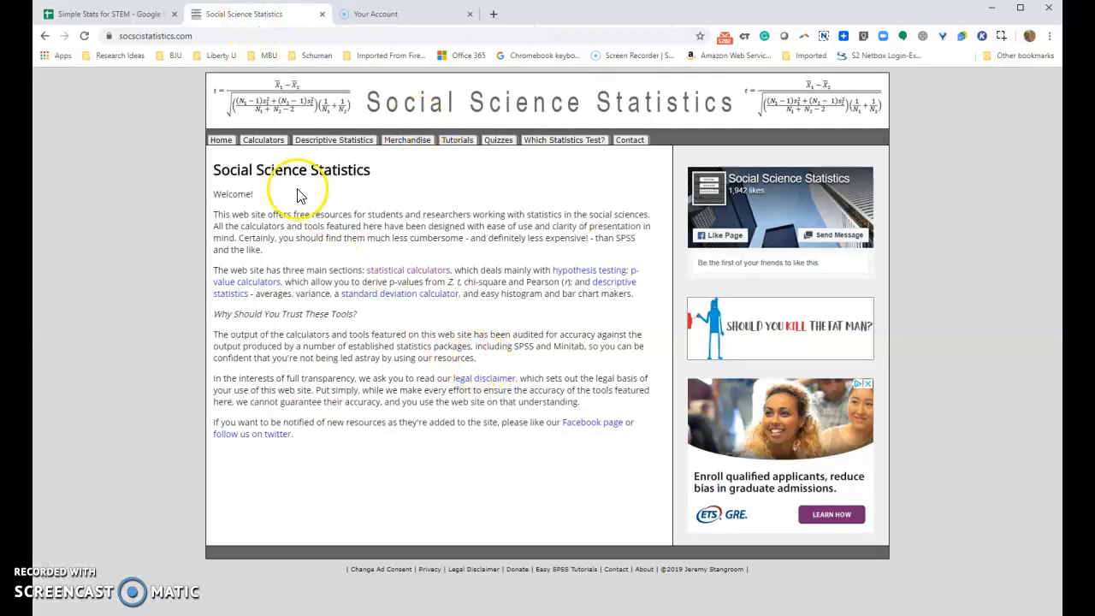
{"action": "left_click", "coordinate": [259, 142]}
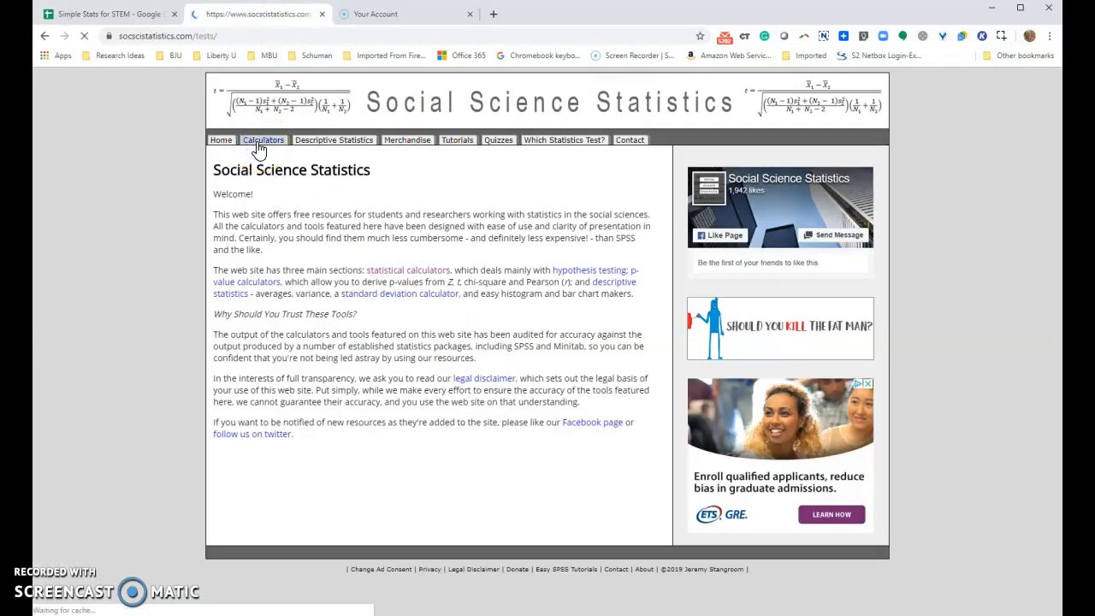
{"action": "left_click", "coordinate": [377, 319]}
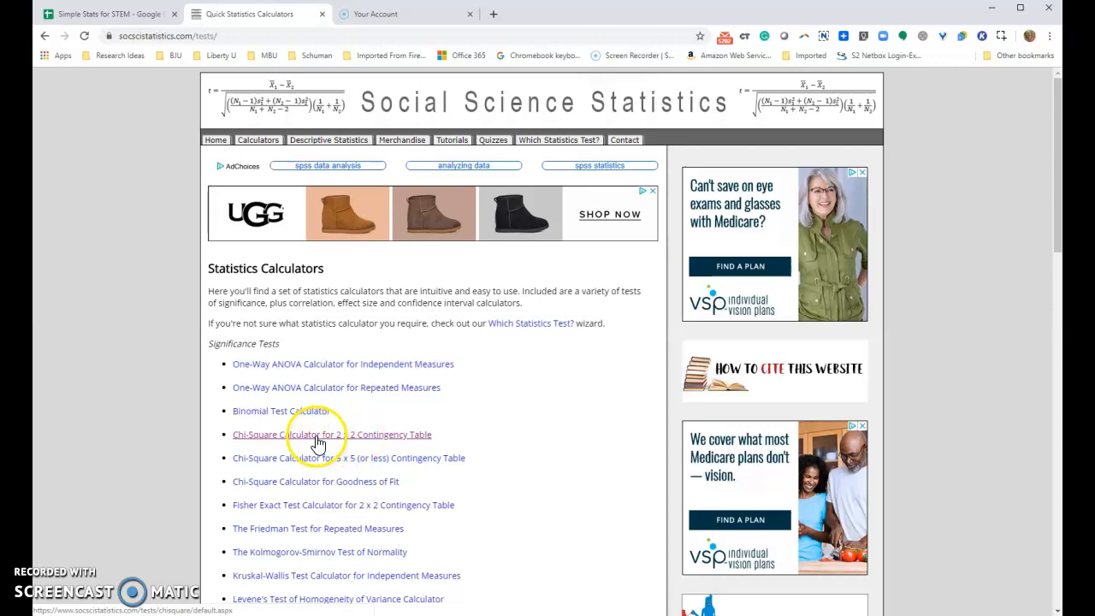
{"action": "left_click", "coordinate": [317, 443]}
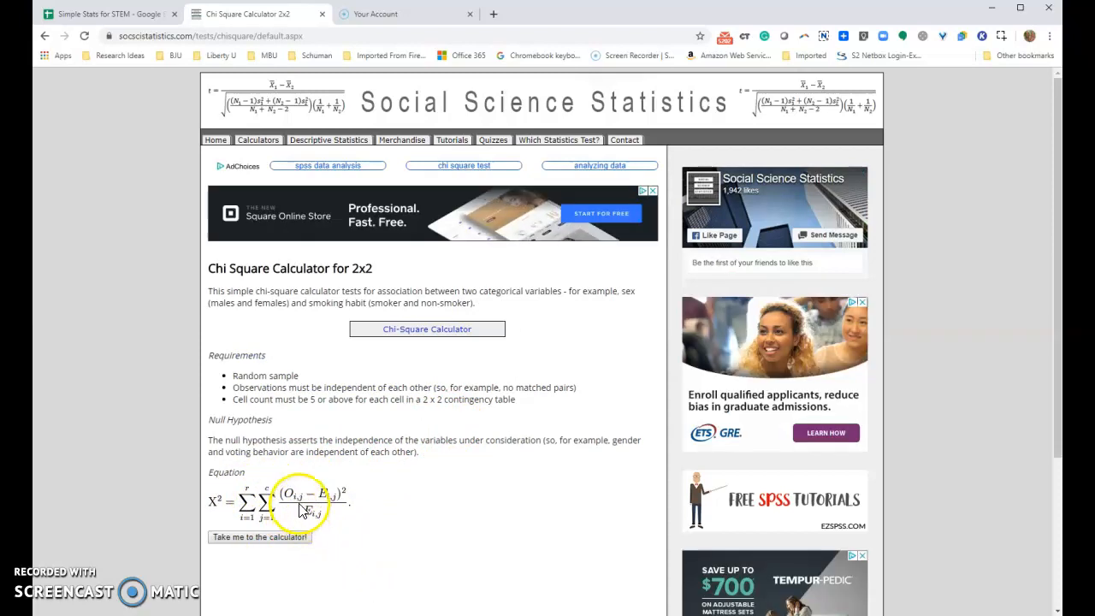
{"action": "left_click", "coordinate": [94, 14]}
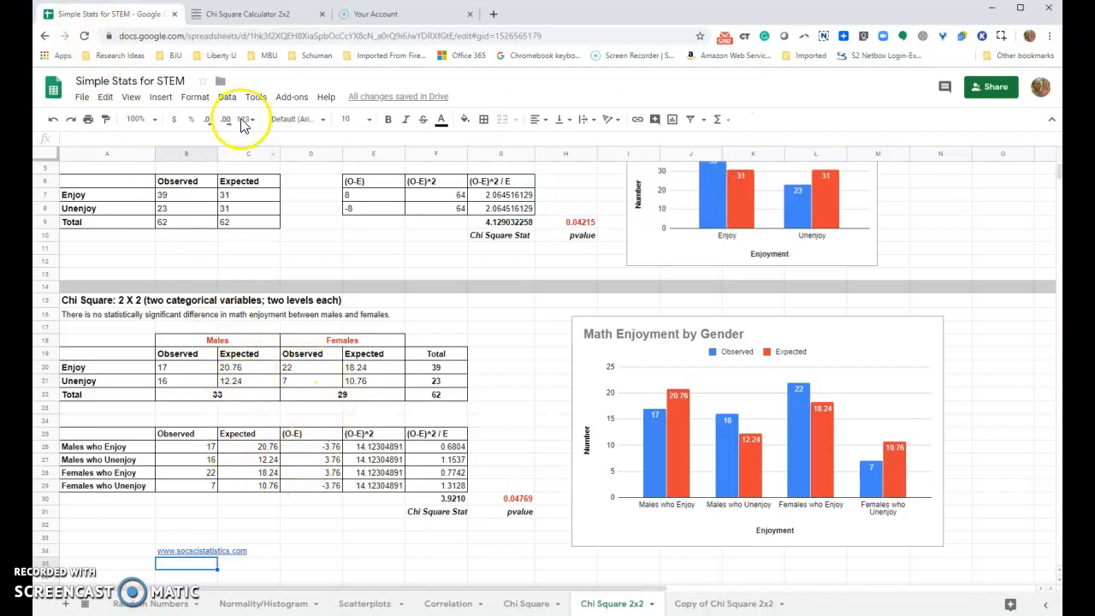
{"action": "left_click", "coordinate": [247, 18]}
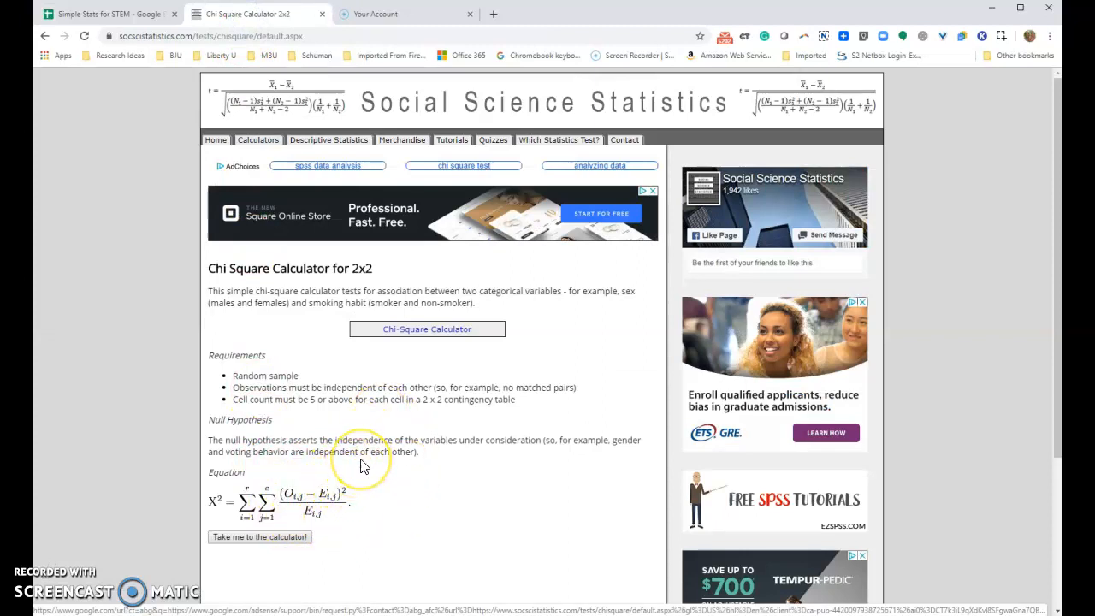
{"action": "left_click", "coordinate": [287, 539]}
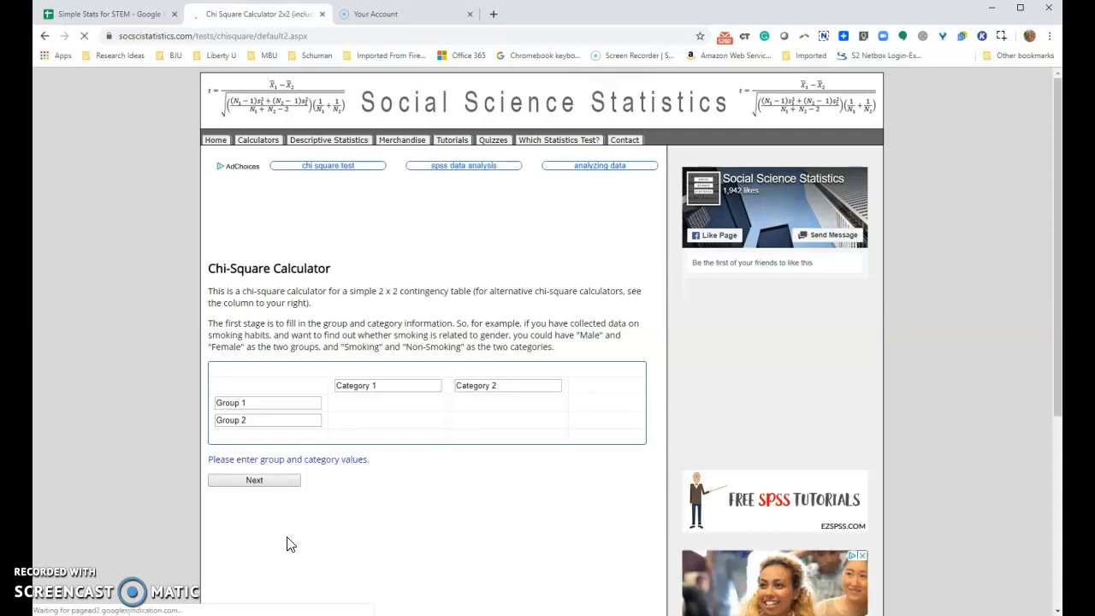
Name the calculator's two groups Enjoy and Unenjoy, matching the row labels of the spreadsheet's 2 x 2 table.
{"action": "left_click", "coordinate": [109, 14]}
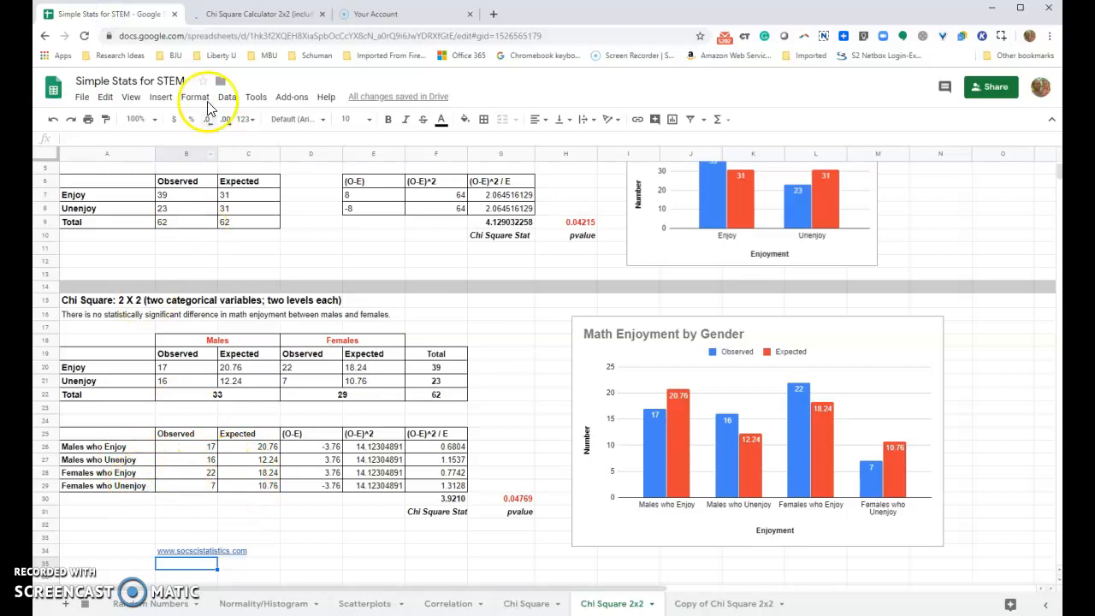
{"action": "left_click", "coordinate": [214, 16]}
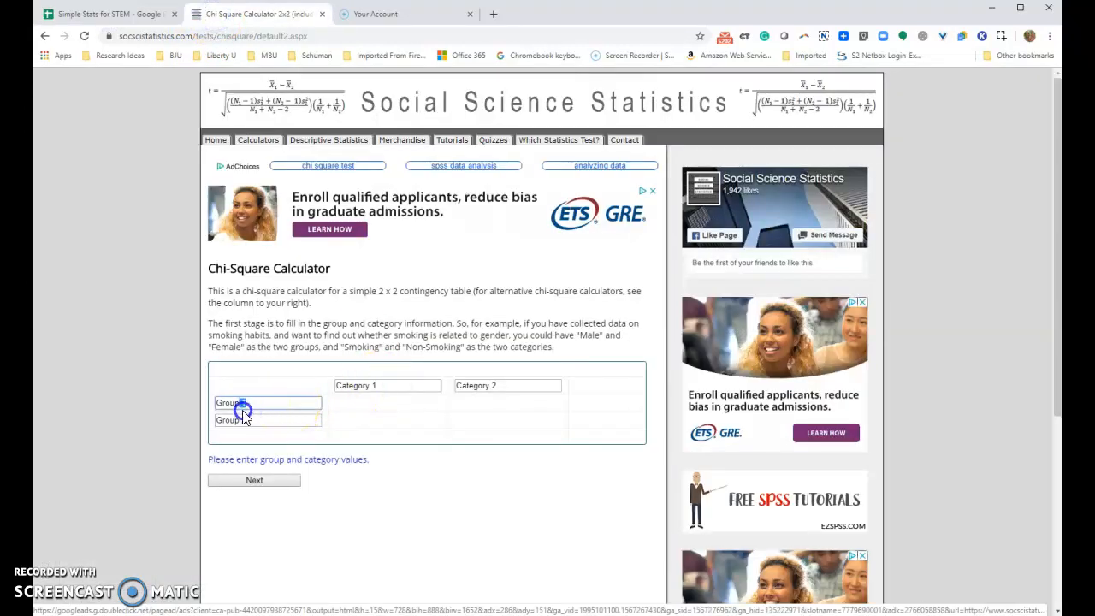
{"action": "type", "text": "Enjoy"}
{"action": "key", "text": "Tab"}
{"action": "type", "text": "En"}
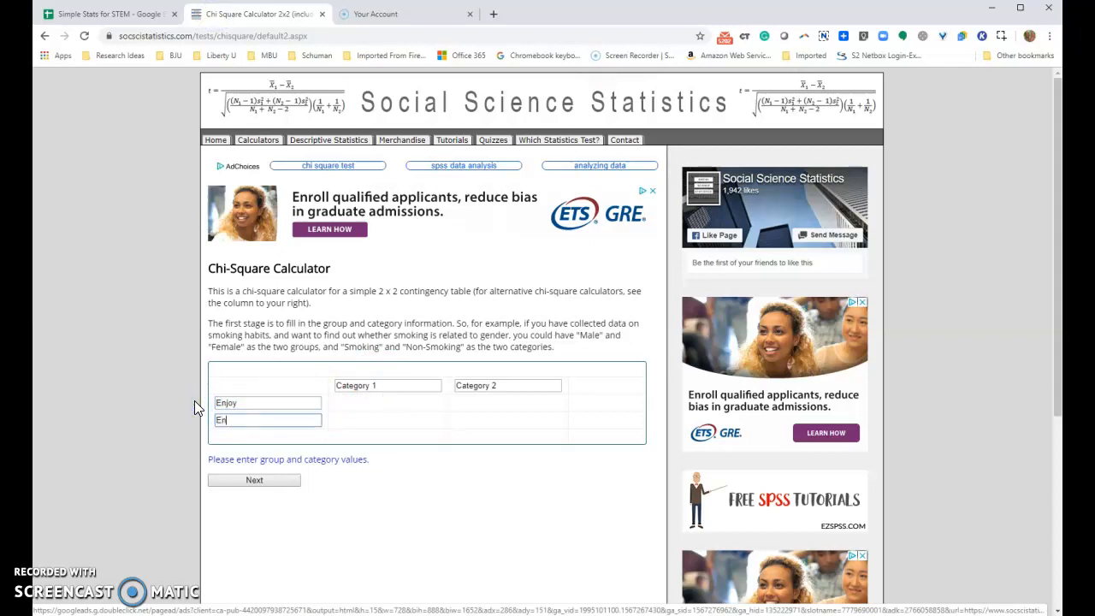
{"action": "key", "text": "BackSpace"}
{"action": "key", "text": "BackSpace"}
{"action": "type", "text": "Un"}
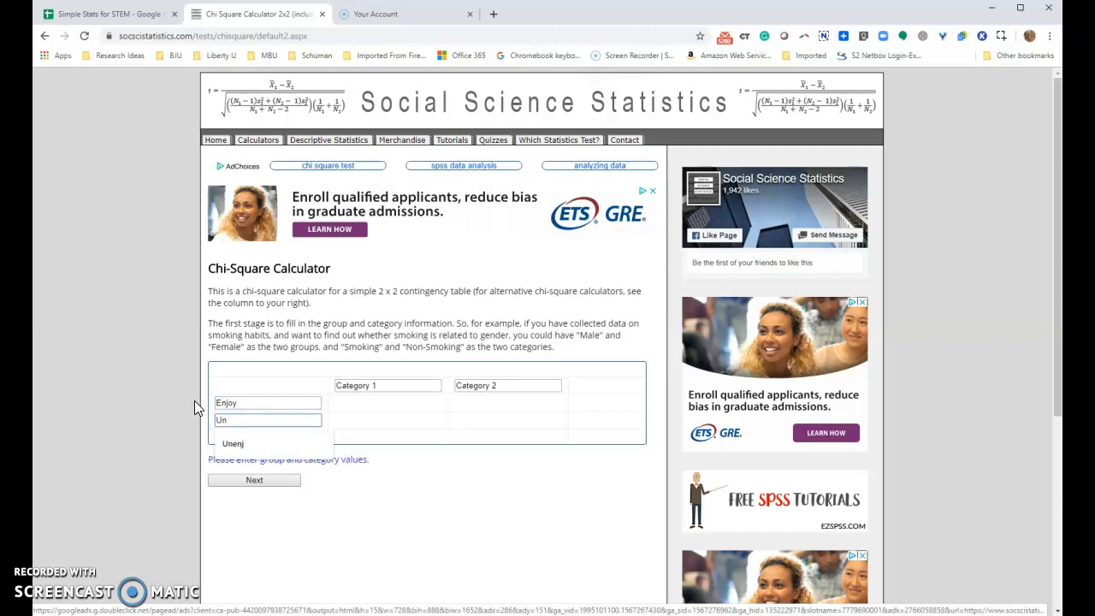
{"action": "type", "text": "enjoy"}
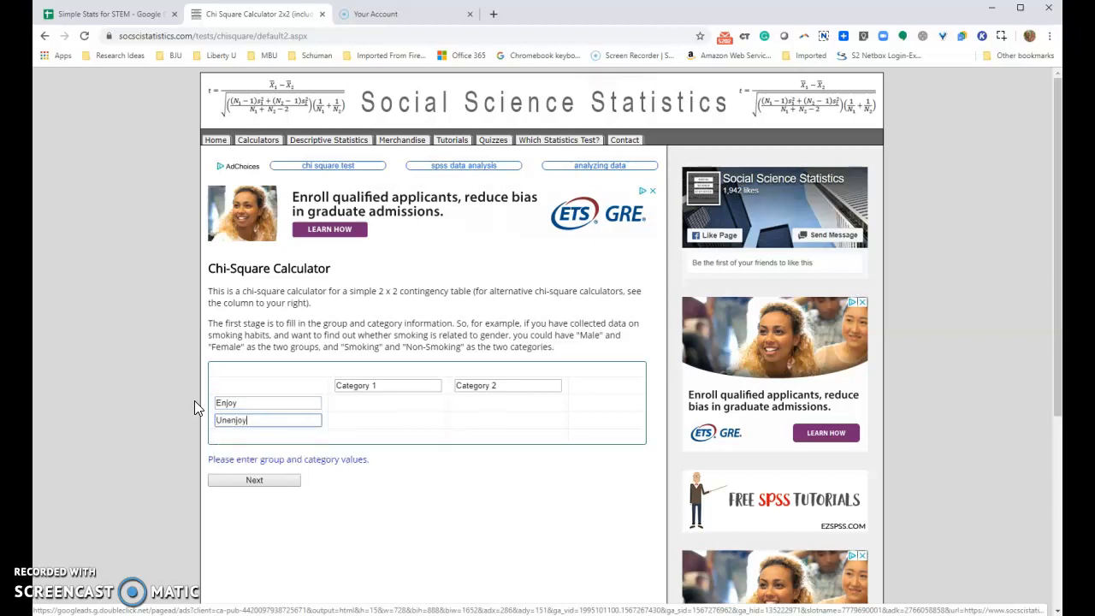
Name the two categories Males and Females, check them against the spreadsheet, and continue to the data value stage.
{"action": "left_click", "coordinate": [361, 386]}
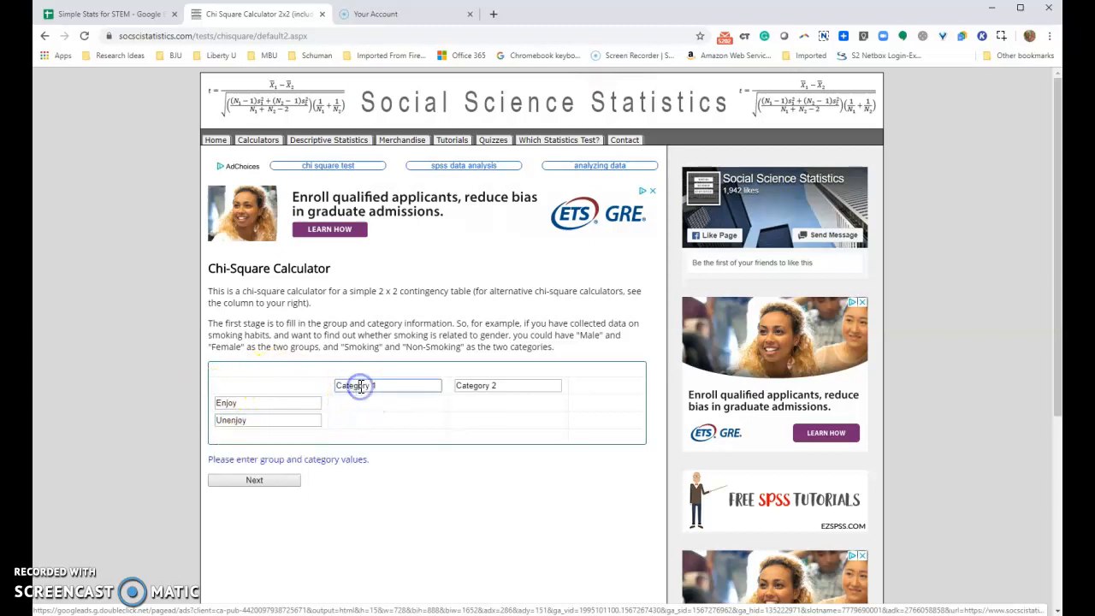
{"action": "type", "text": "Males"}
{"action": "key", "text": "Tab"}
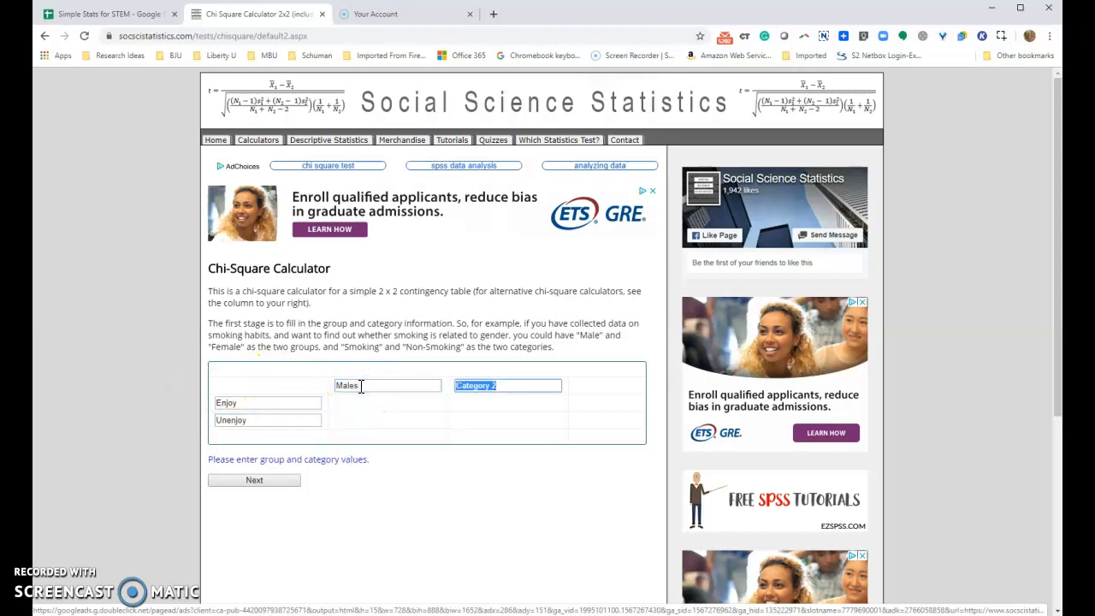
{"action": "type", "text": "Females"}
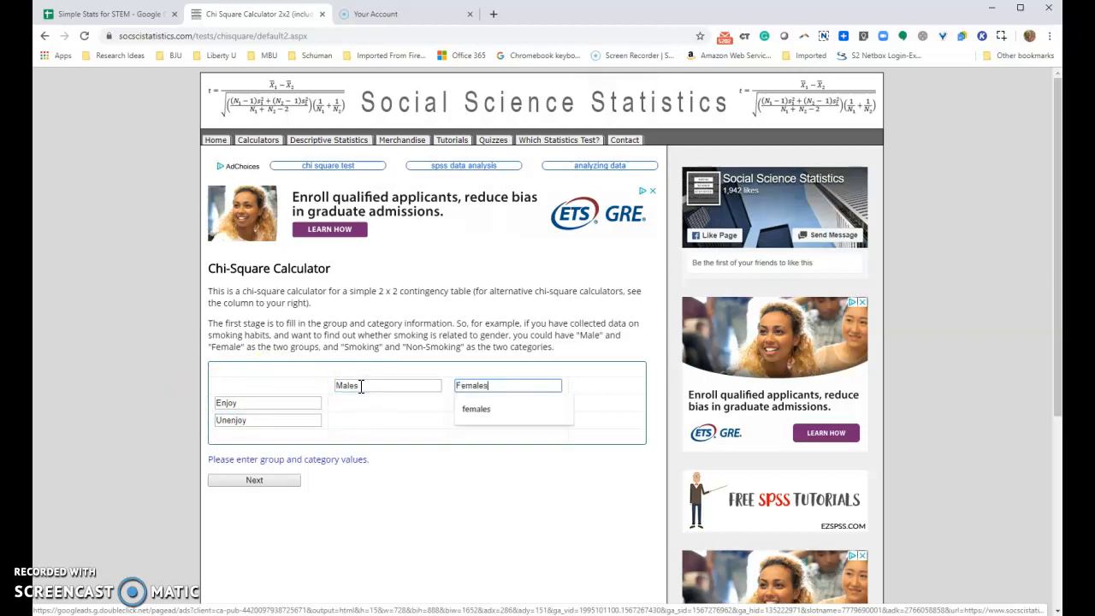
{"action": "left_click", "coordinate": [399, 498]}
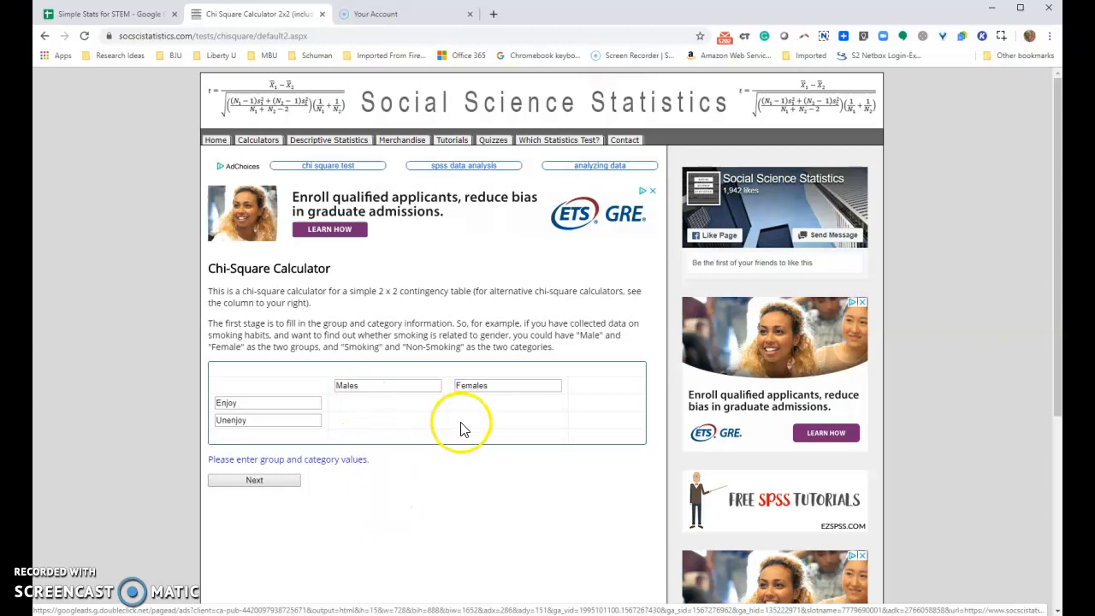
{"action": "left_click", "coordinate": [111, 14]}
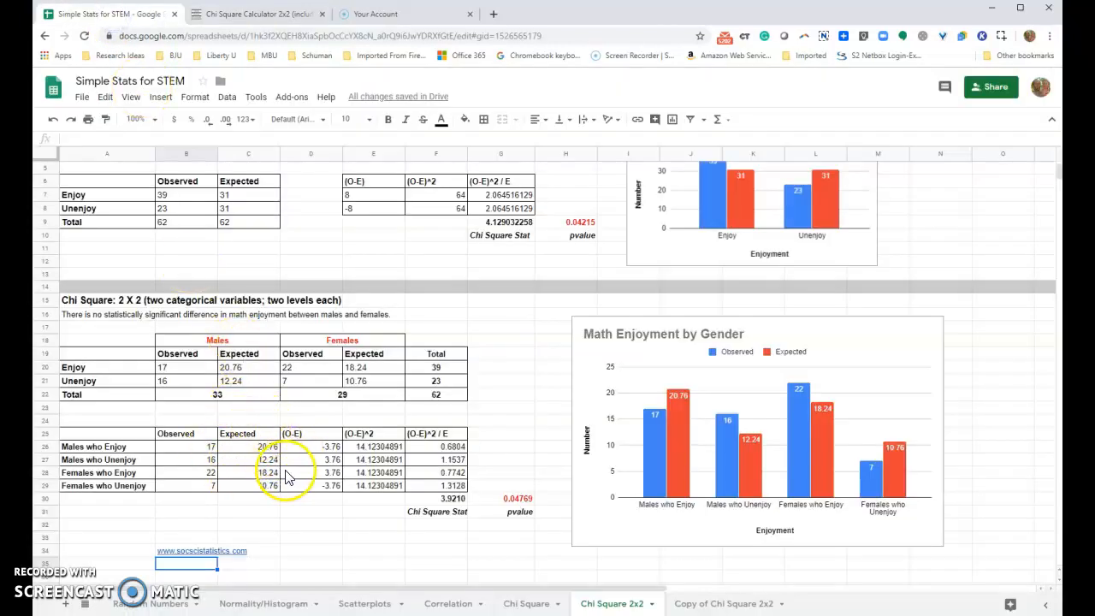
{"action": "left_click", "coordinate": [261, 15]}
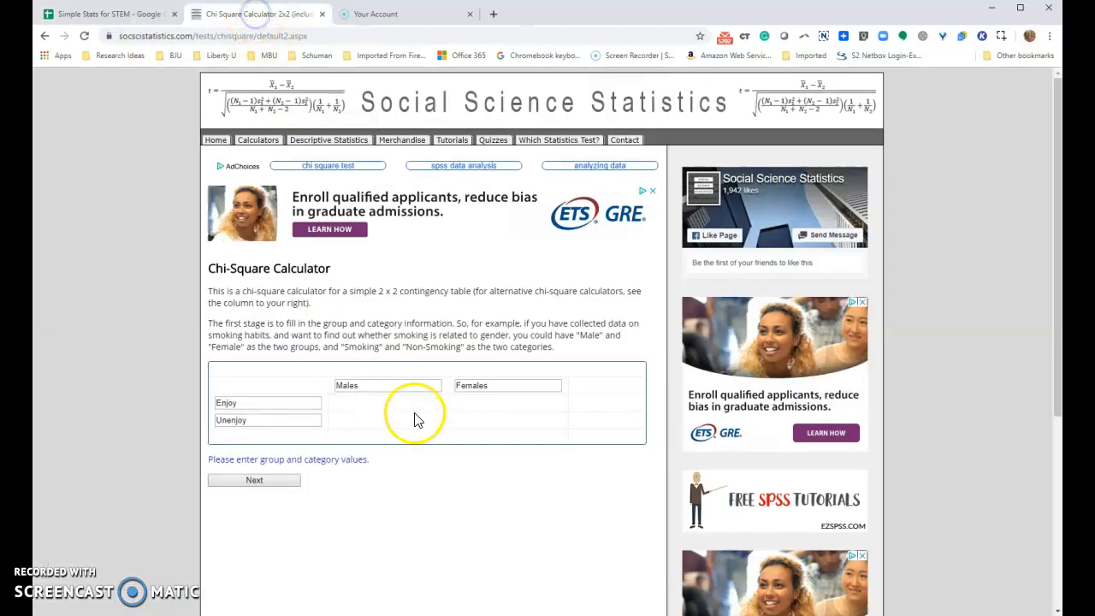
{"action": "left_click", "coordinate": [255, 483]}
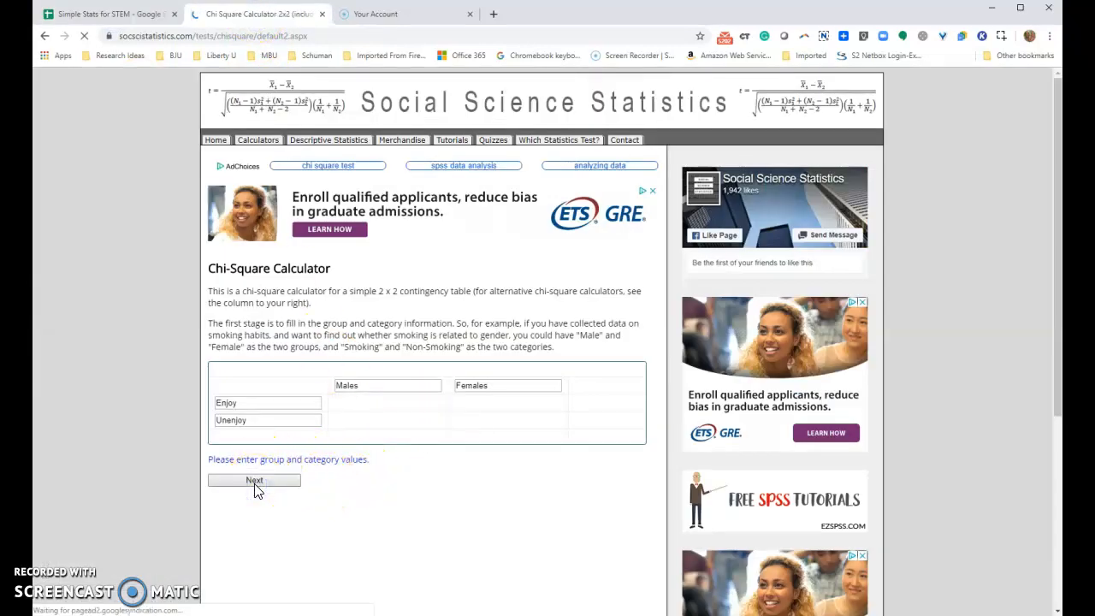
Fill in the observed counts for Males, with 17 for Enjoy and 16 for Unenjoy.
{"action": "left_click", "coordinate": [342, 368]}
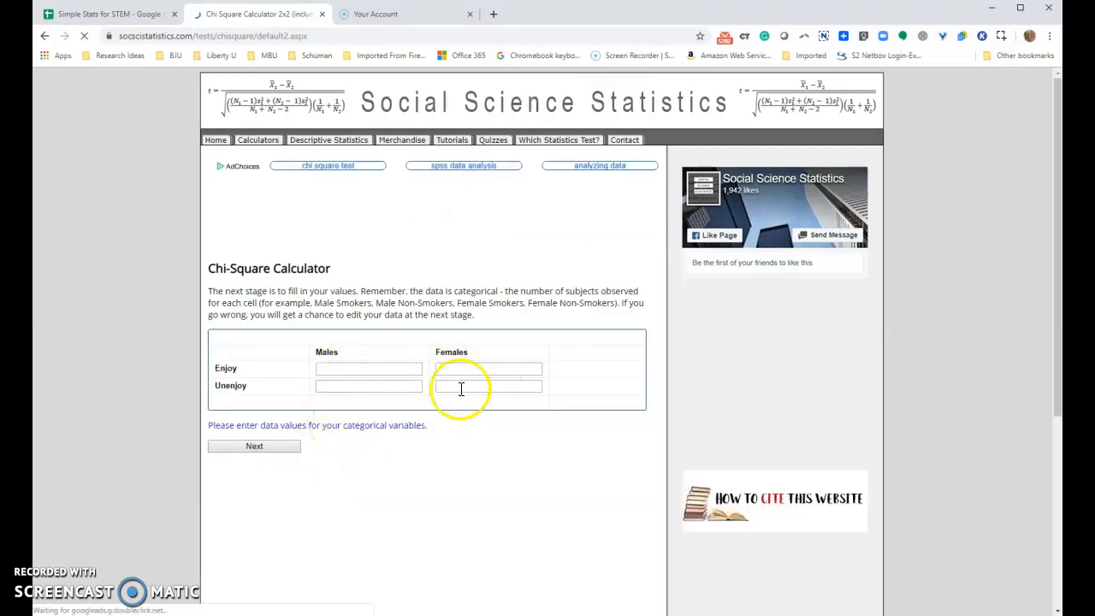
{"action": "left_click", "coordinate": [368, 367]}
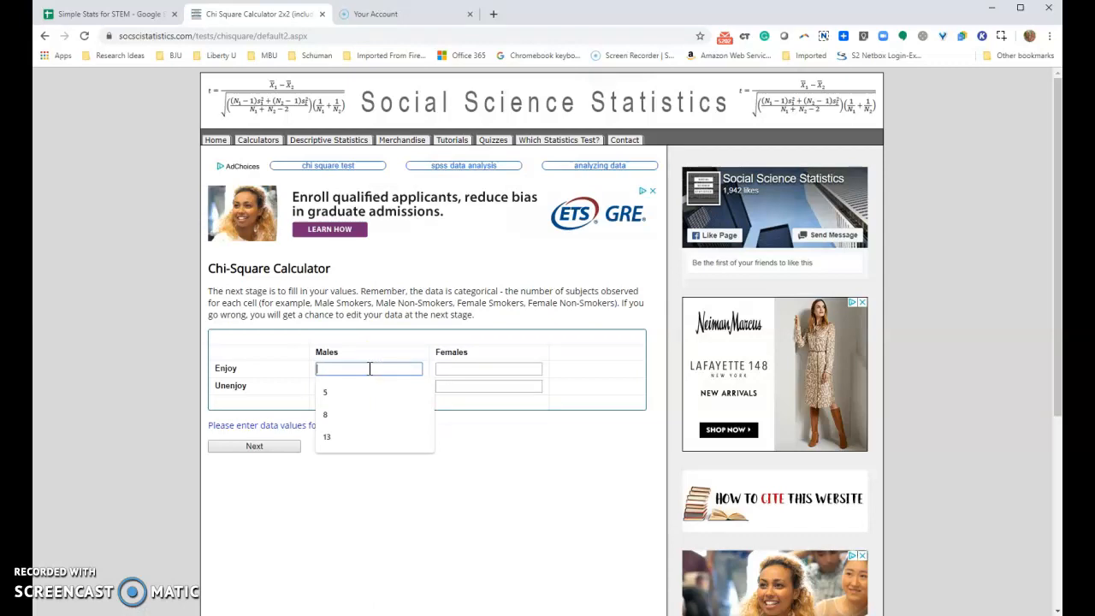
{"action": "type", "text": "17"}
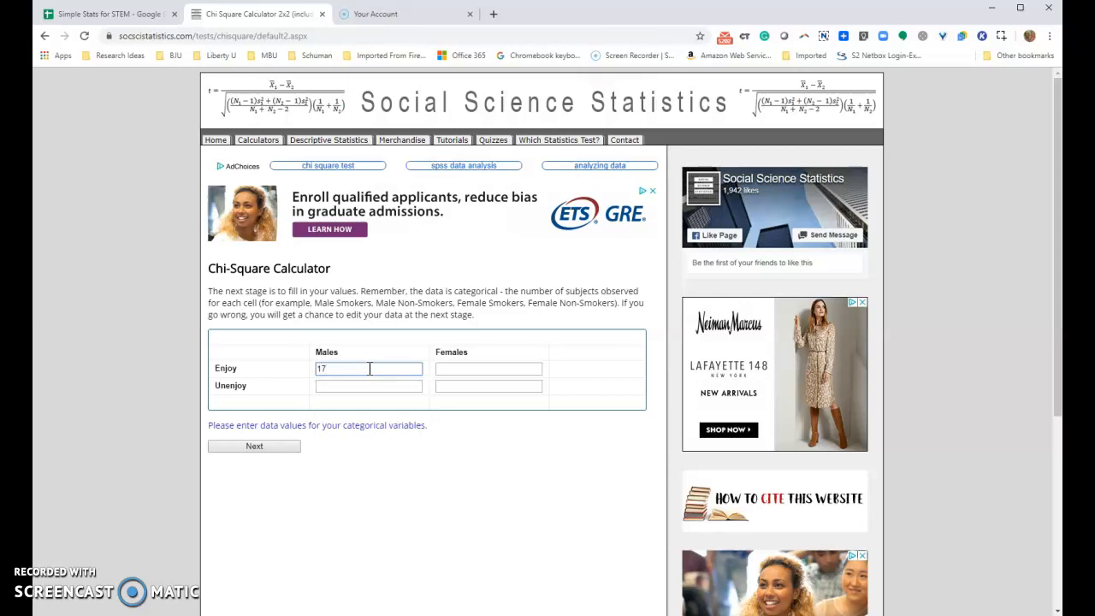
{"action": "key", "text": "Return"}
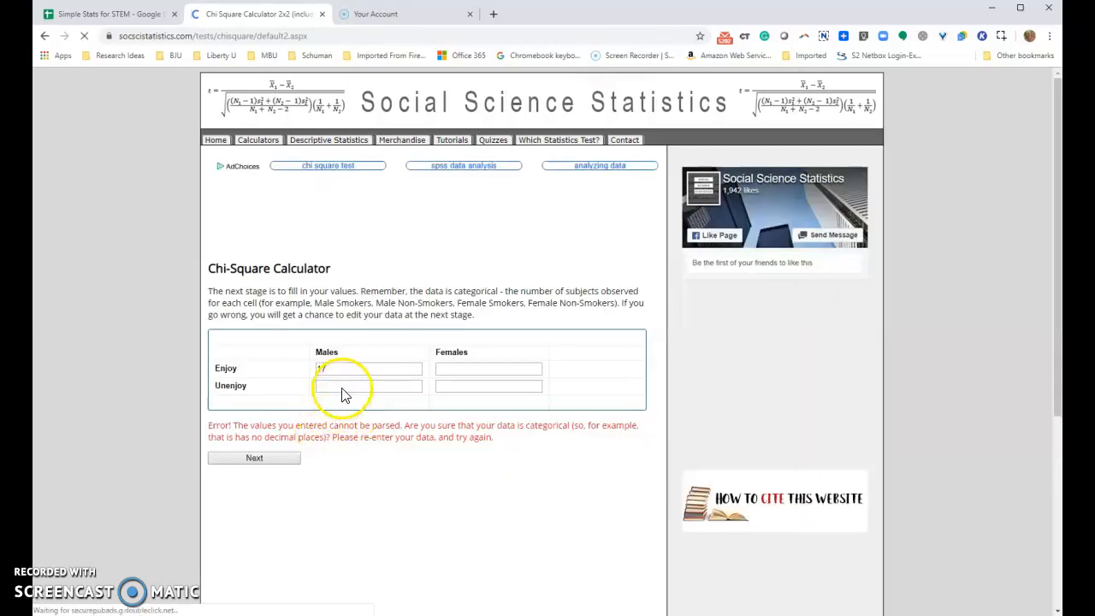
{"action": "left_click", "coordinate": [341, 387]}
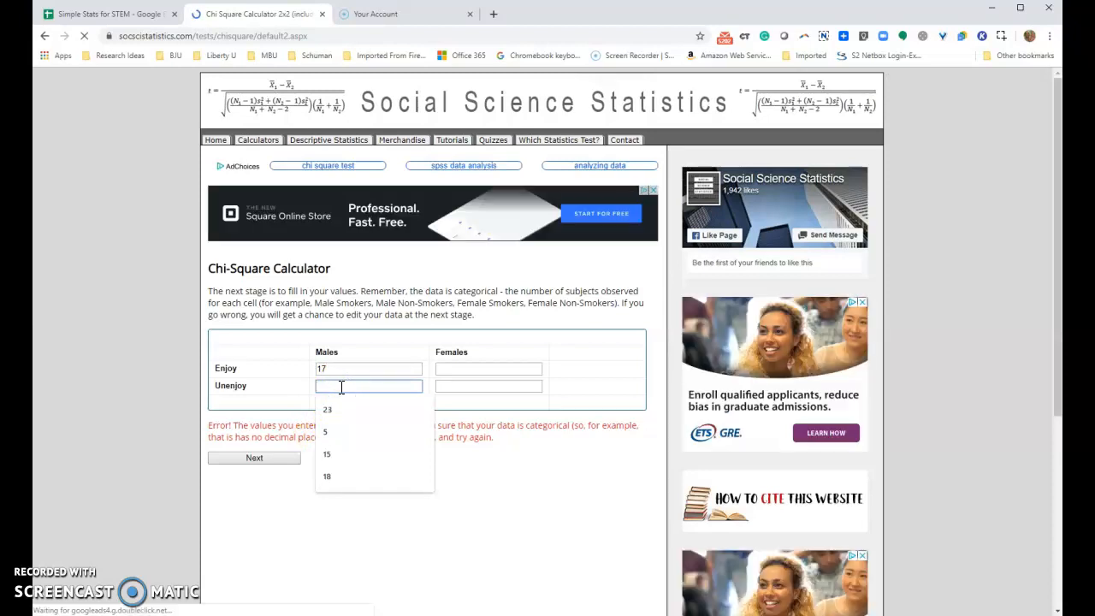
{"action": "type", "text": "16"}
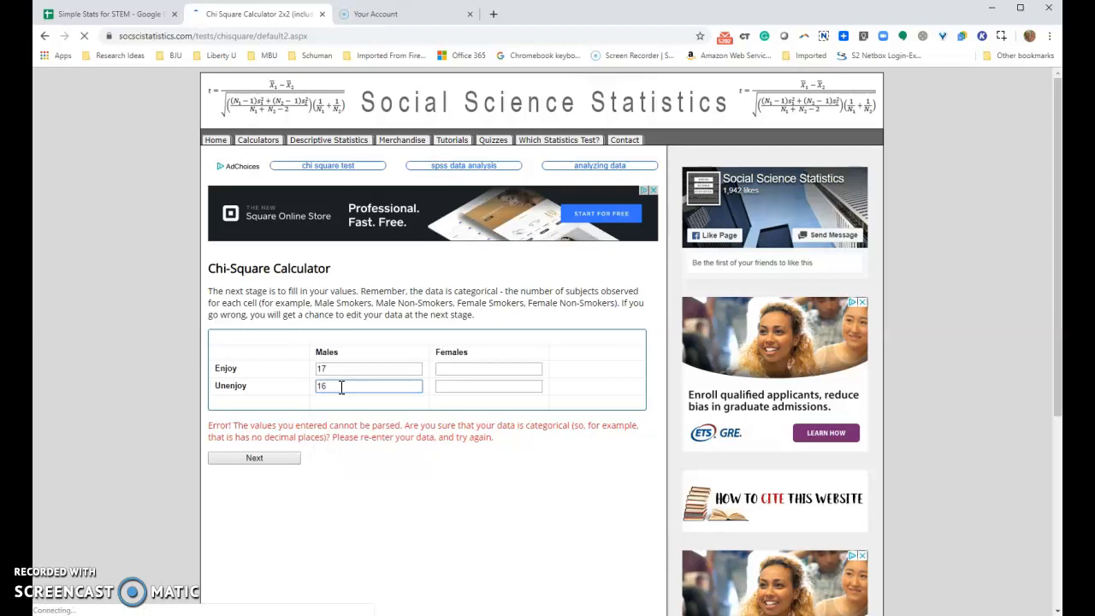
Fill in the observed counts for Females, with 22 for Enjoy and 7 for Unenjoy, and check the data against the spreadsheet.
{"action": "left_click", "coordinate": [459, 369]}
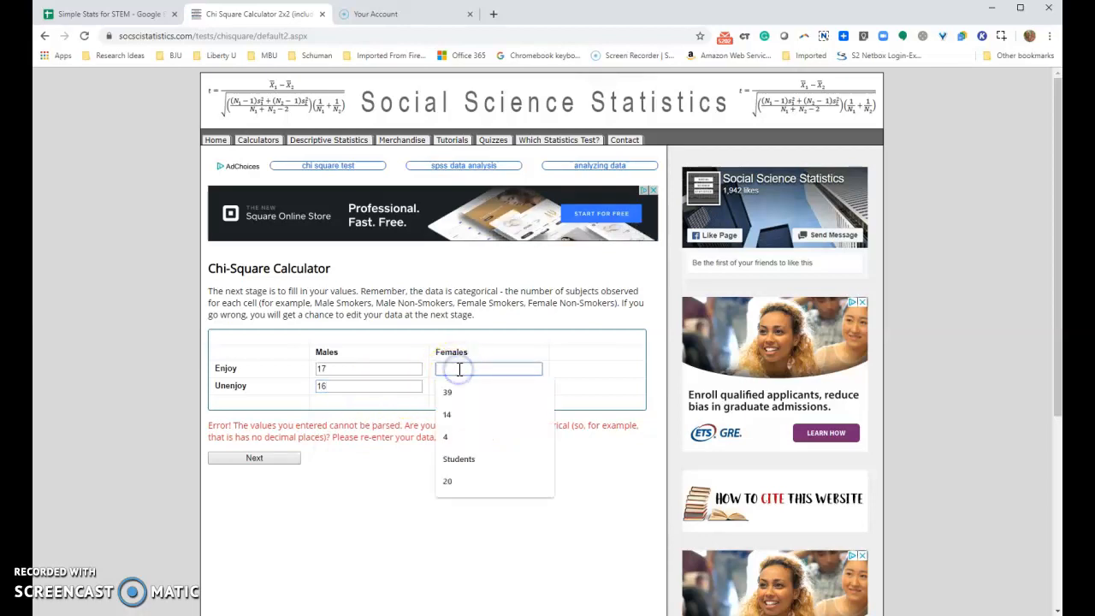
{"action": "type", "text": "22"}
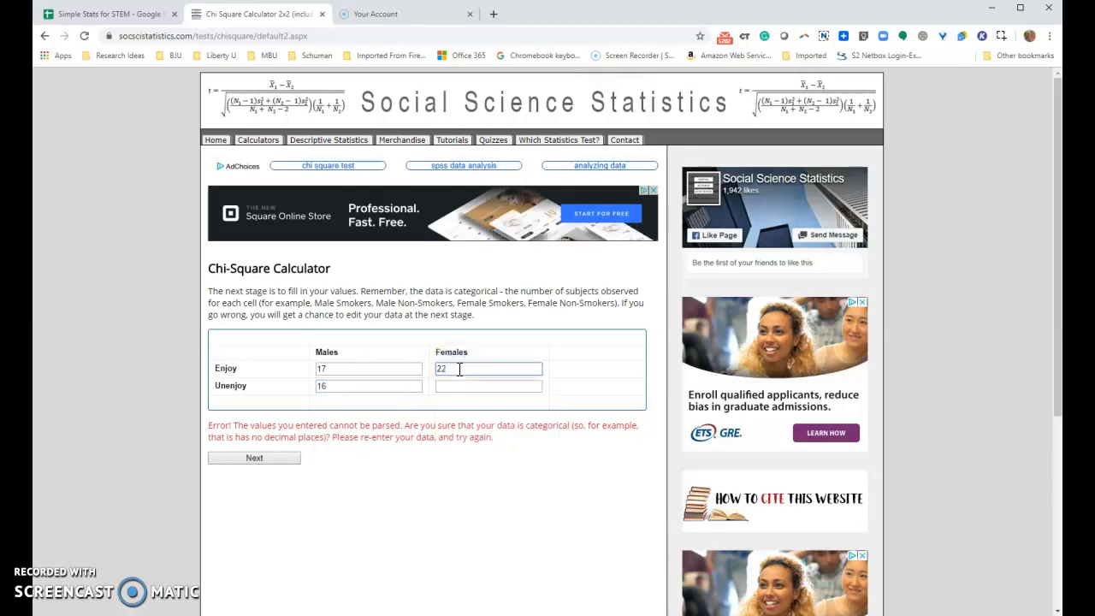
{"action": "left_click", "coordinate": [458, 384]}
{"action": "type", "text": "7"}
{"action": "left_click", "coordinate": [111, 13]}
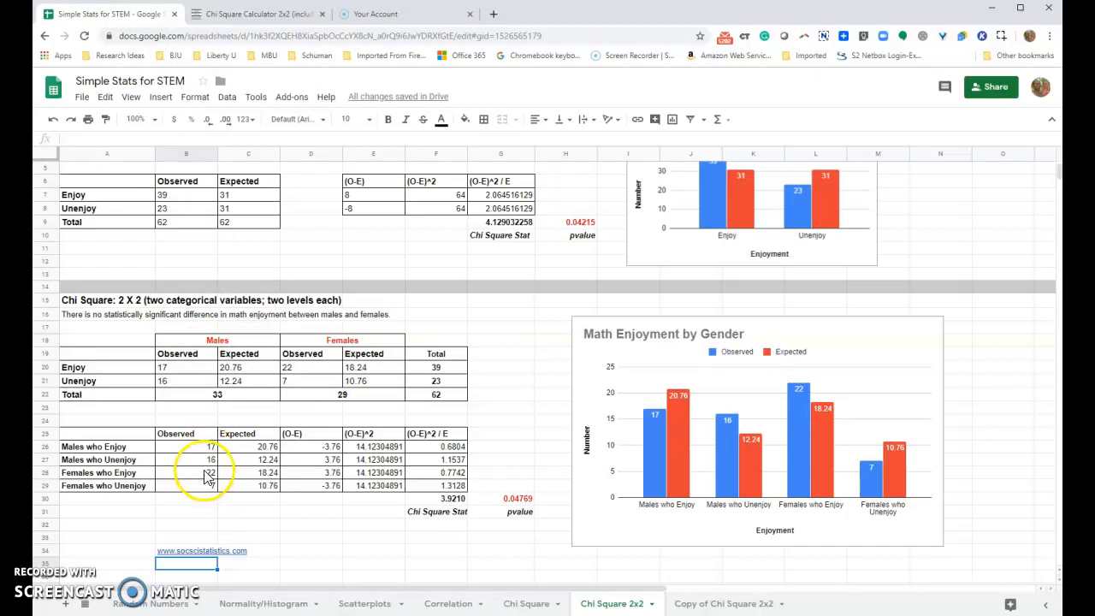
{"action": "left_click", "coordinate": [221, 17]}
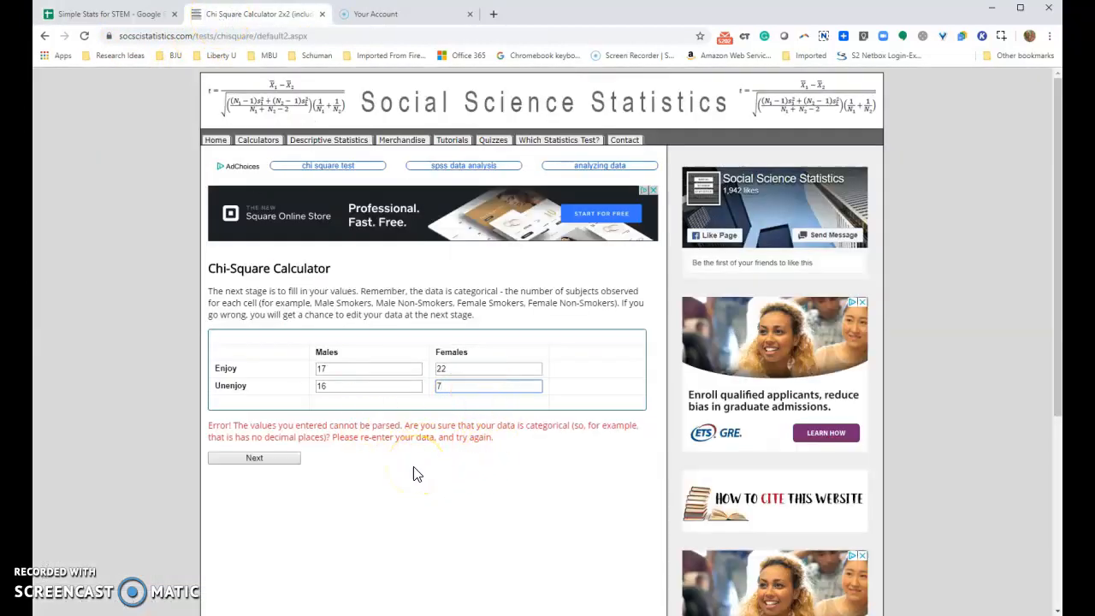
Calculate the chi-square at the .05 significance level and compare the calculator's results with the spreadsheet's values.
{"action": "left_click", "coordinate": [272, 463]}
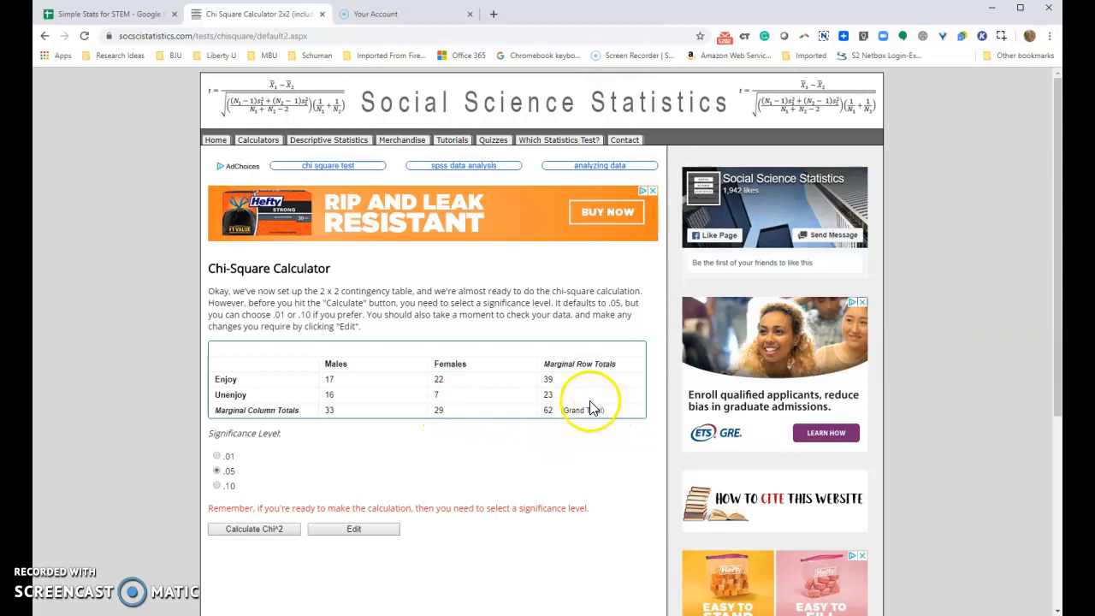
{"action": "left_click", "coordinate": [257, 529]}
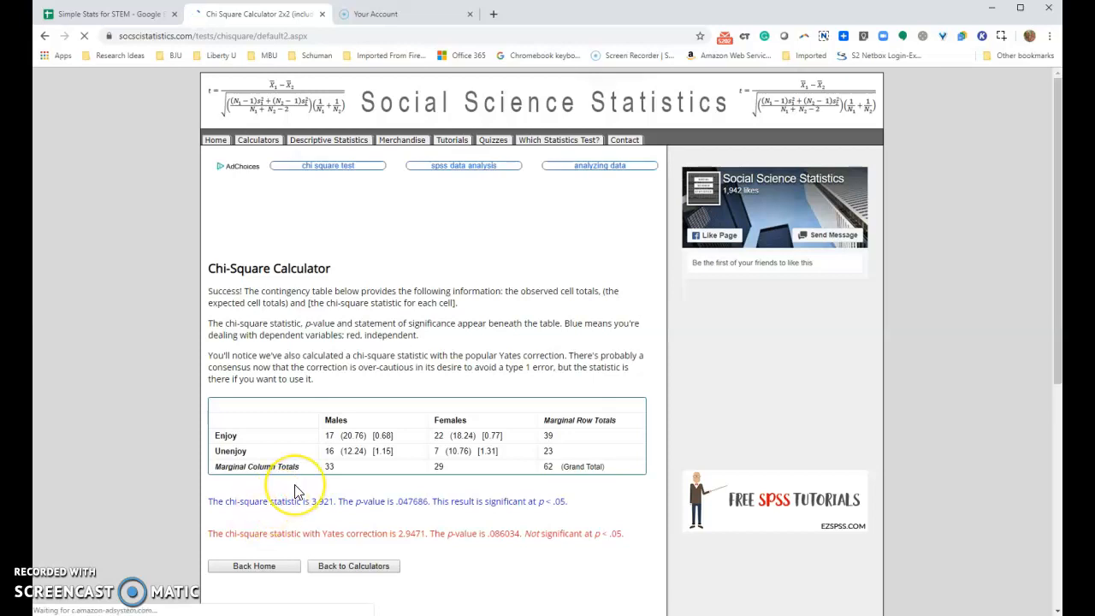
{"action": "scroll", "coordinate": [294, 492], "scroll_direction": "down", "scroll_amount": 1}
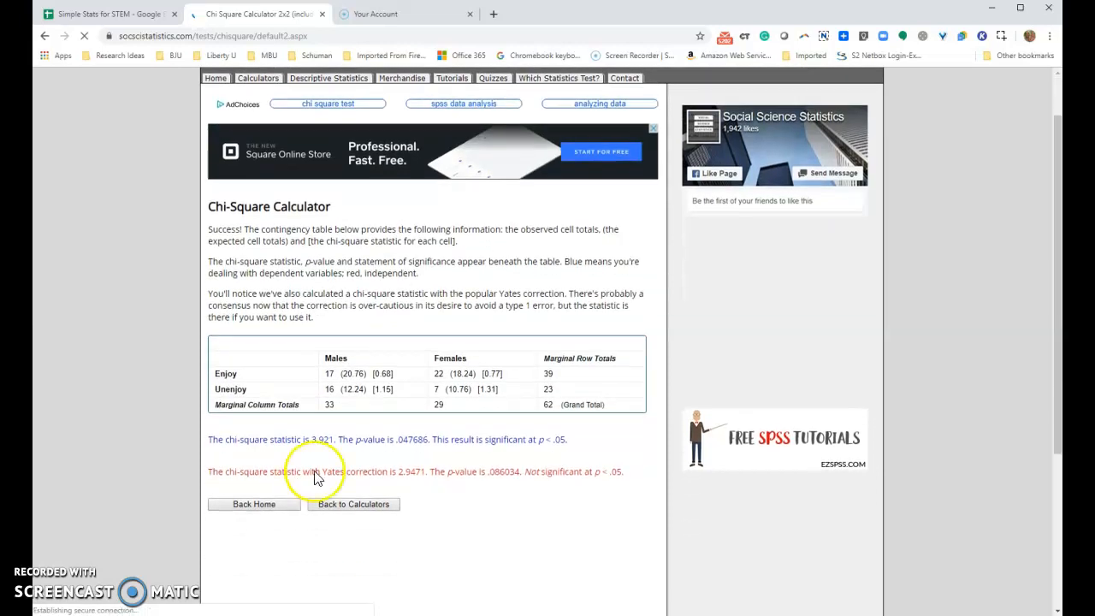
{"action": "scroll", "coordinate": [351, 380], "scroll_direction": "down", "scroll_amount": 1}
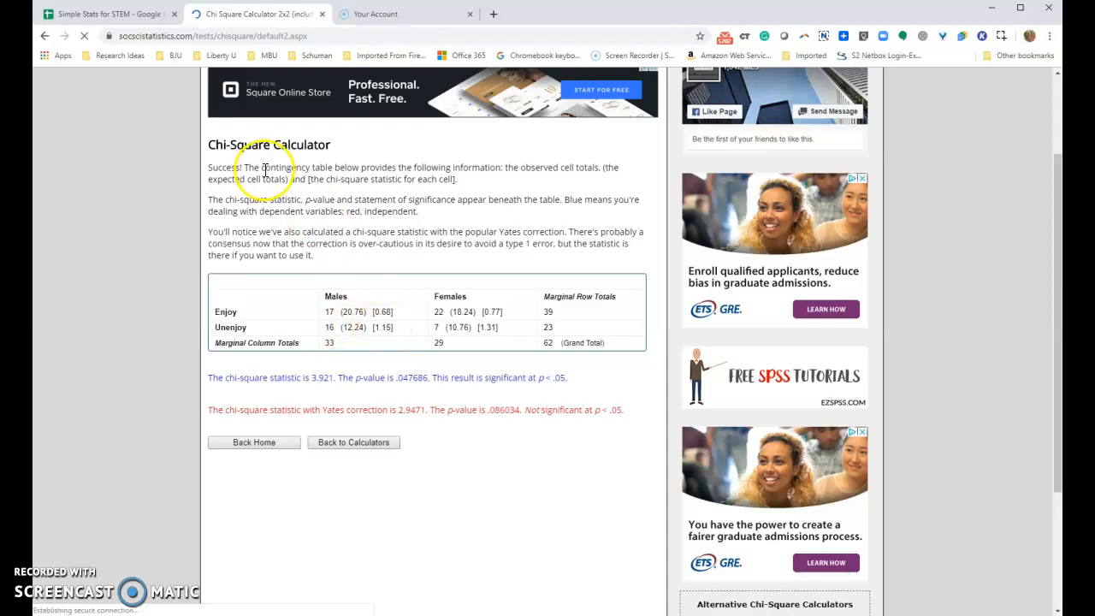
{"action": "left_click", "coordinate": [99, 14]}
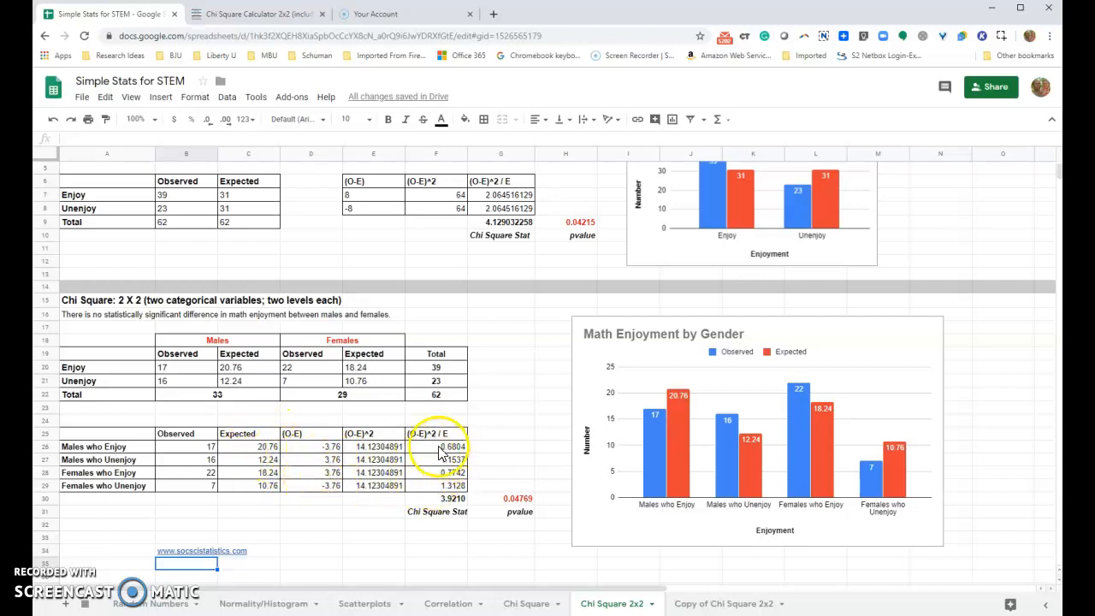
{"action": "left_click", "coordinate": [229, 16]}
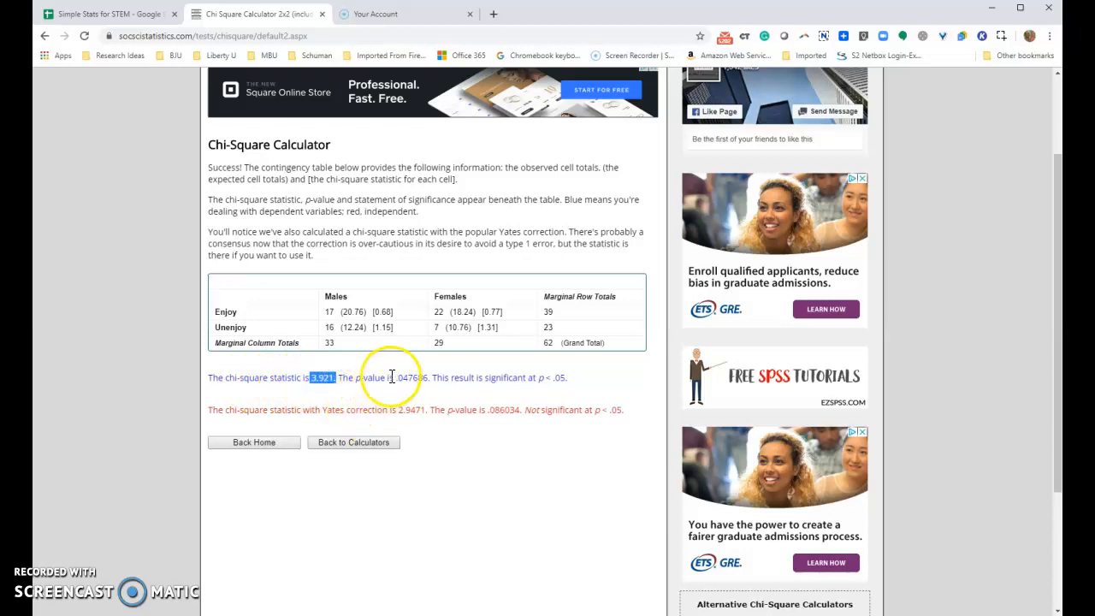
Copy the calculator's uncorrected chi-square result sentence into cell B35, below the socscistatistics.com link in the spreadsheet.
{"action": "left_click_drag", "start_coordinate": [446, 379], "coordinate": [577, 379]}
{"action": "left_click", "coordinate": [577, 380]}
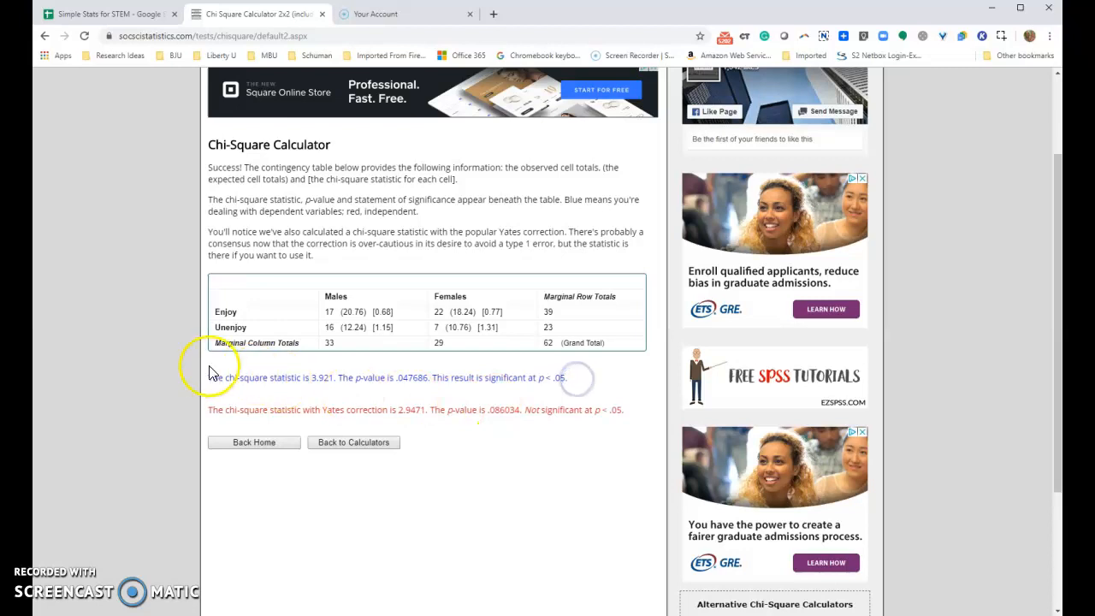
{"action": "left_click_drag", "start_coordinate": [208, 379], "coordinate": [546, 379]}
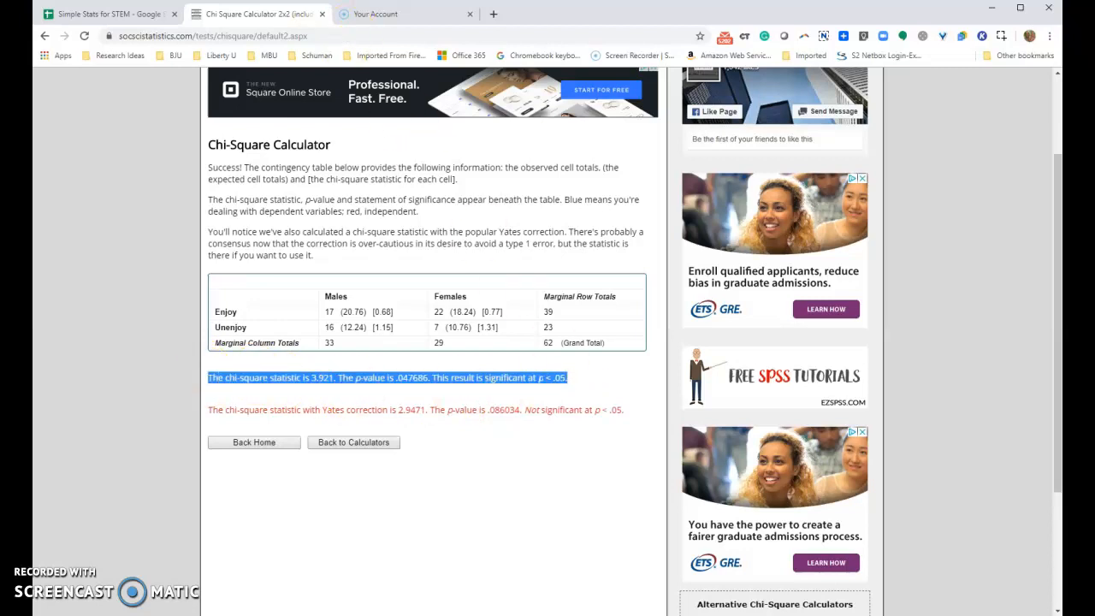
{"action": "left_click", "coordinate": [127, 16]}
{"action": "scroll", "coordinate": [197, 488], "scroll_direction": "down", "scroll_amount": 3}
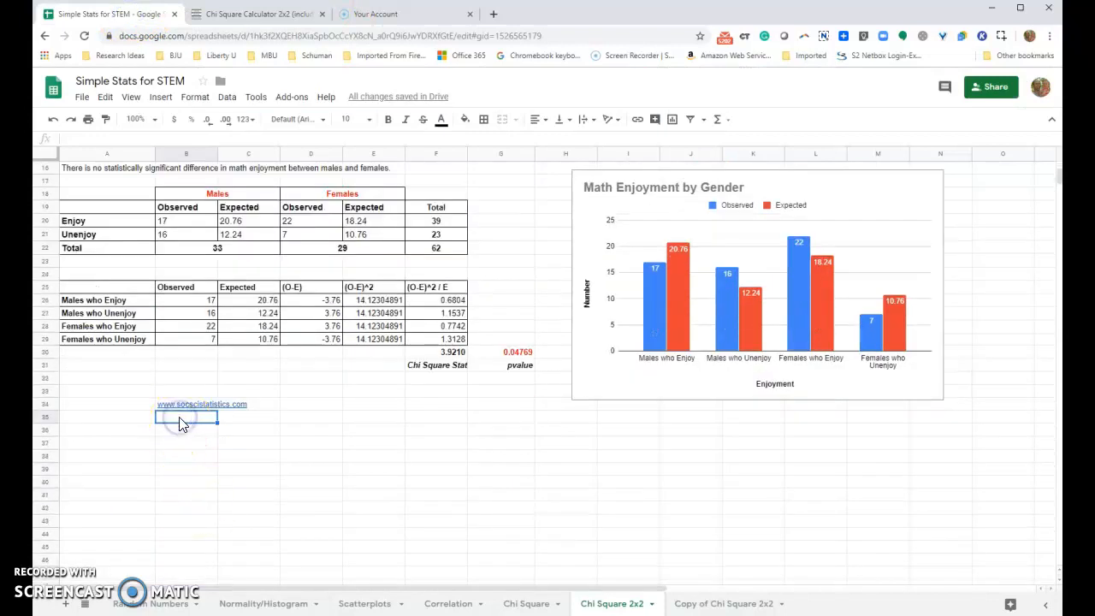
{"action": "type", "text": "The chi-square statistic is 3.921. The p-value is .047686. This result is significant at p < .05."}
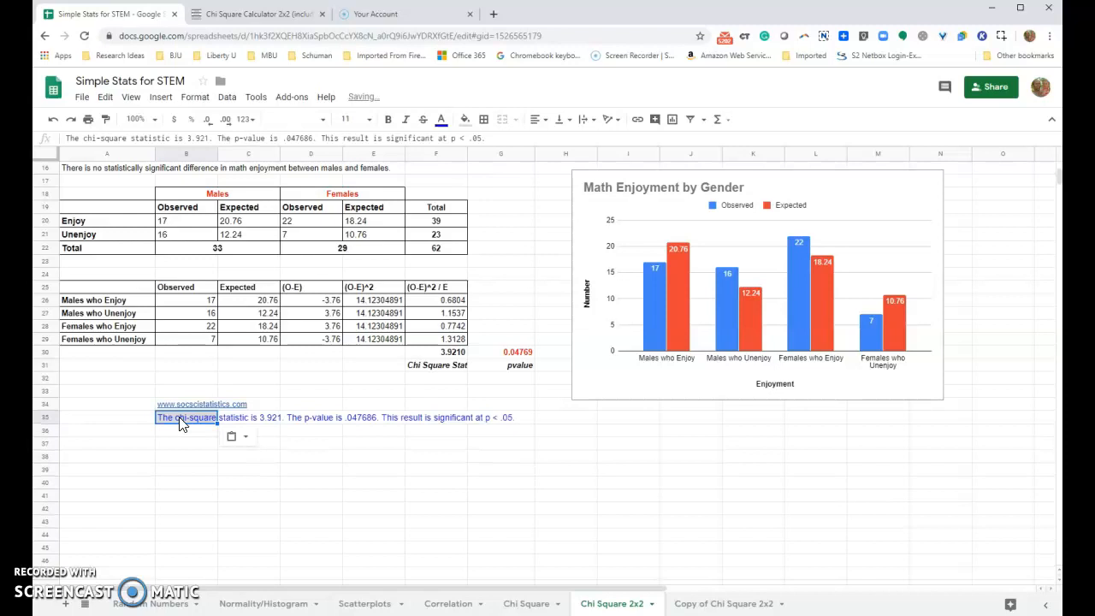
Remove the background shading from the pasted chi-square result in cell B35.
{"action": "left_click", "coordinate": [180, 432]}
{"action": "left_click", "coordinate": [196, 419]}
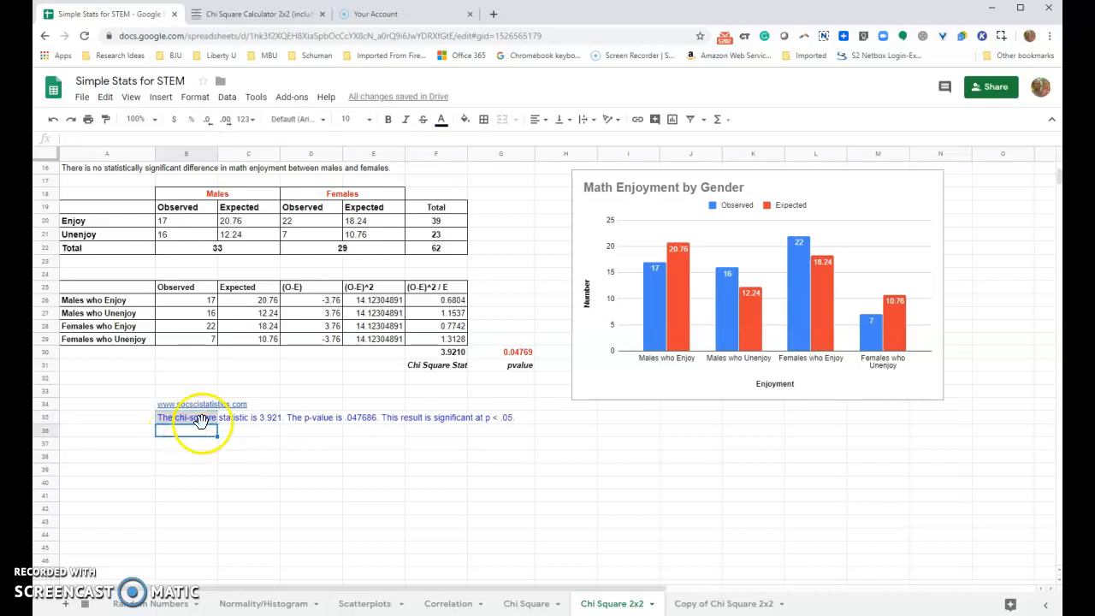
{"action": "left_click", "coordinate": [464, 119]}
{"action": "left_click", "coordinate": [482, 144]}
{"action": "left_click", "coordinate": [201, 481]}
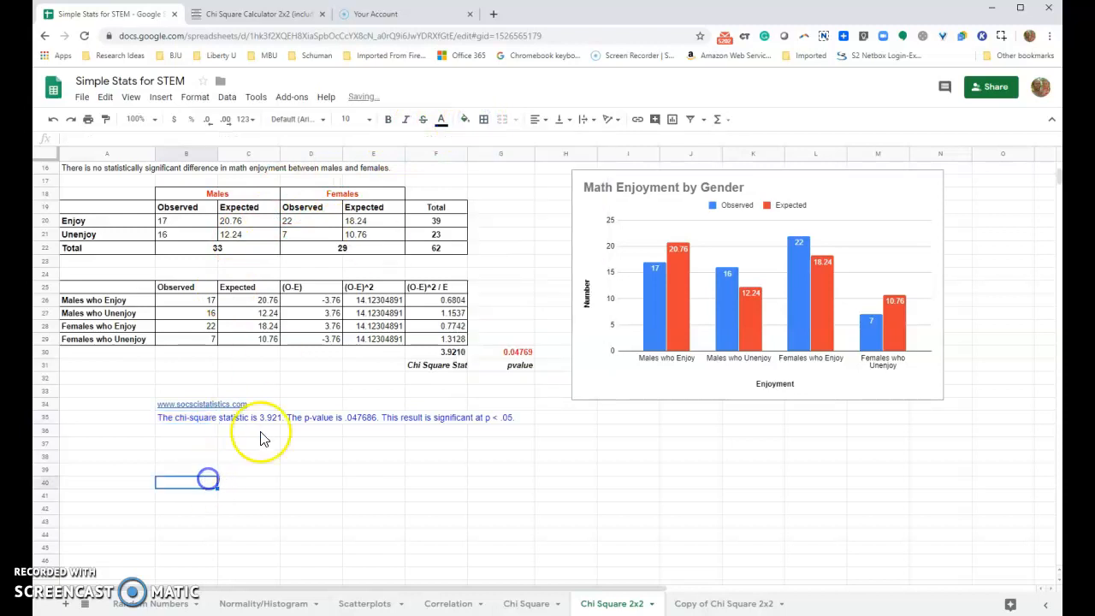
Compare the spreadsheet's chi-square total in F30 with the calculator's result, and make the result sentence in B35 bold.
{"action": "left_click", "coordinate": [459, 350]}
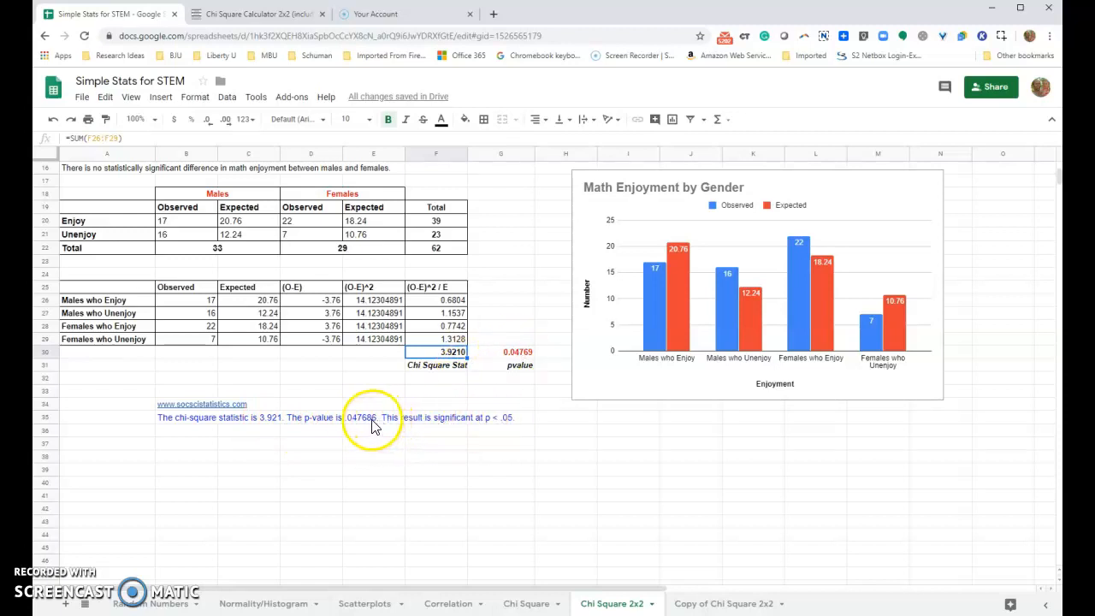
{"action": "left_click", "coordinate": [289, 14]}
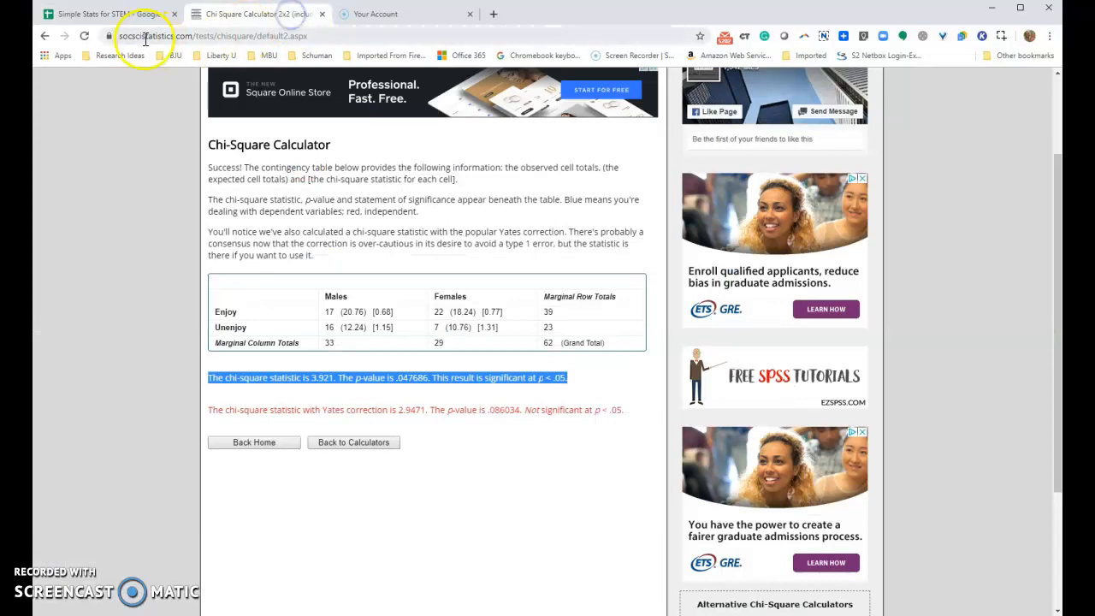
{"action": "left_click", "coordinate": [115, 14]}
{"action": "scroll", "coordinate": [210, 377], "scroll_direction": "up", "scroll_amount": 1}
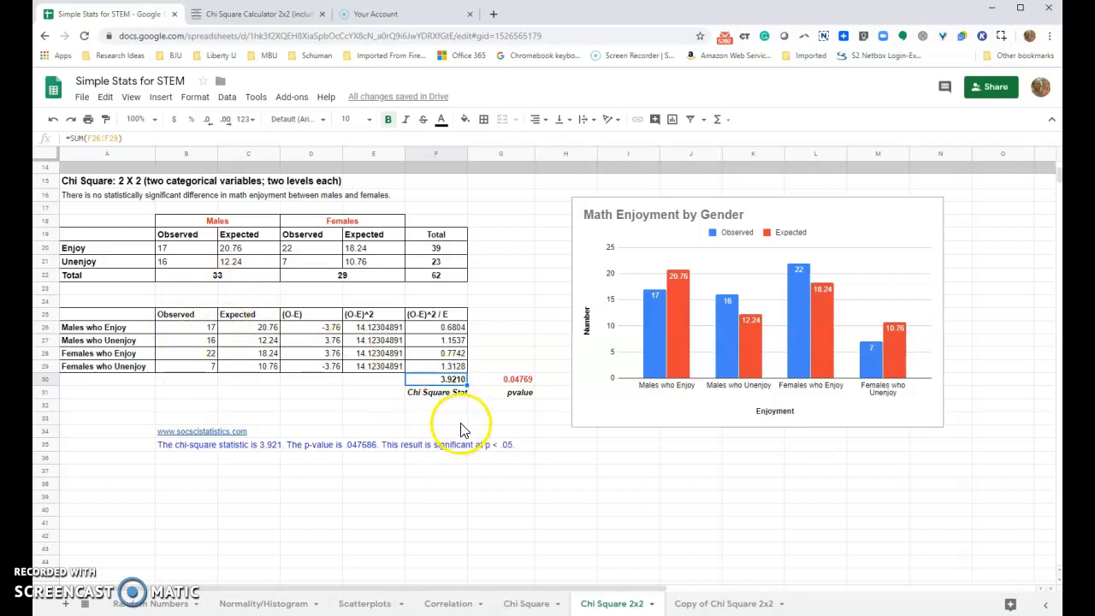
{"action": "left_click", "coordinate": [186, 447]}
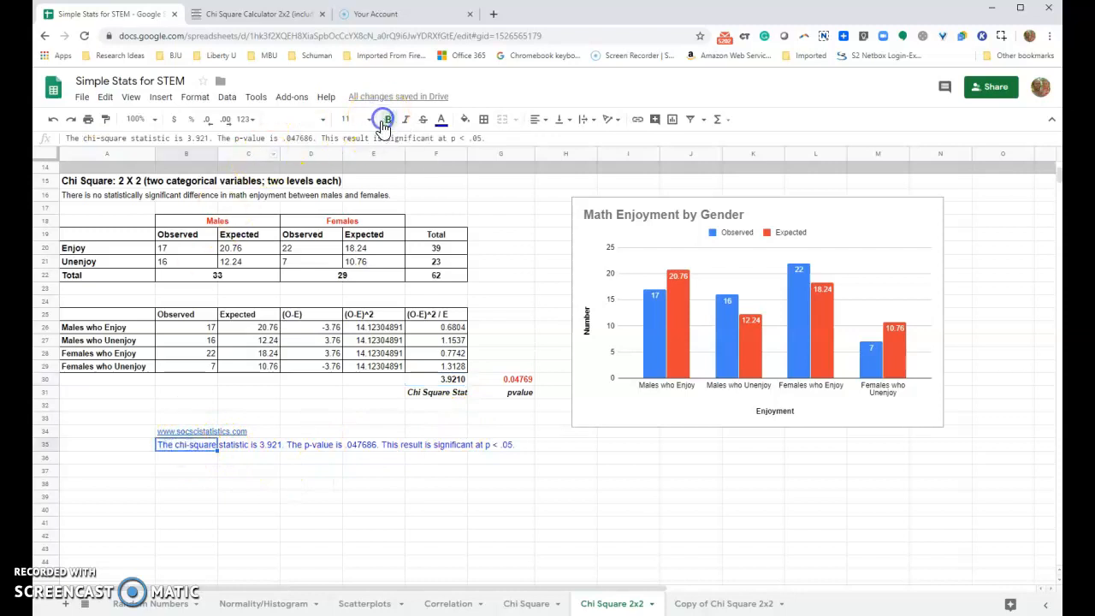
{"action": "left_click", "coordinate": [386, 119]}
{"action": "left_click", "coordinate": [183, 470]}
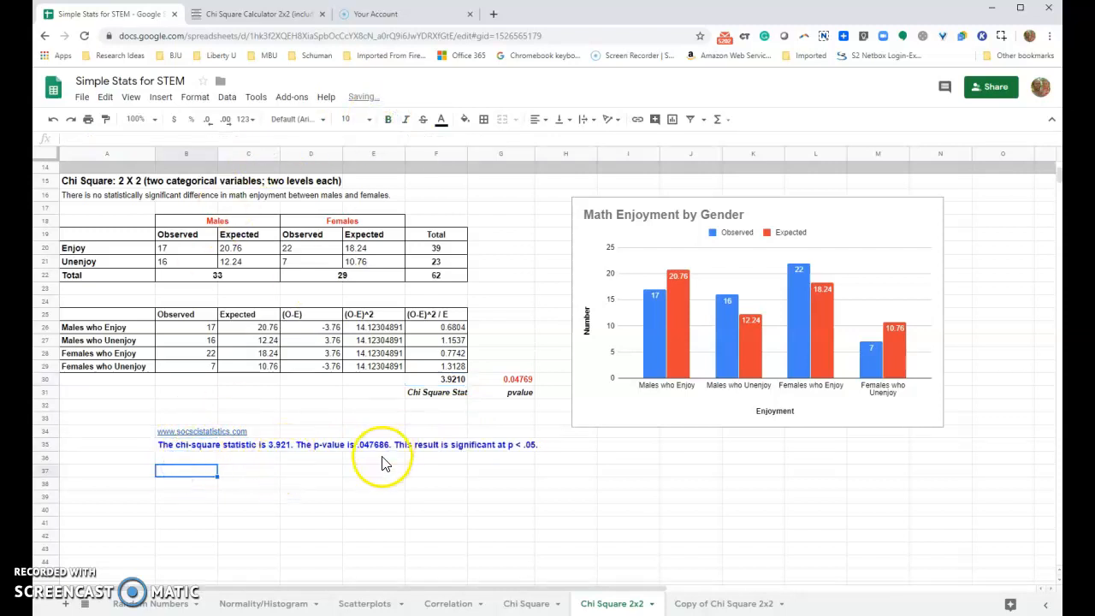